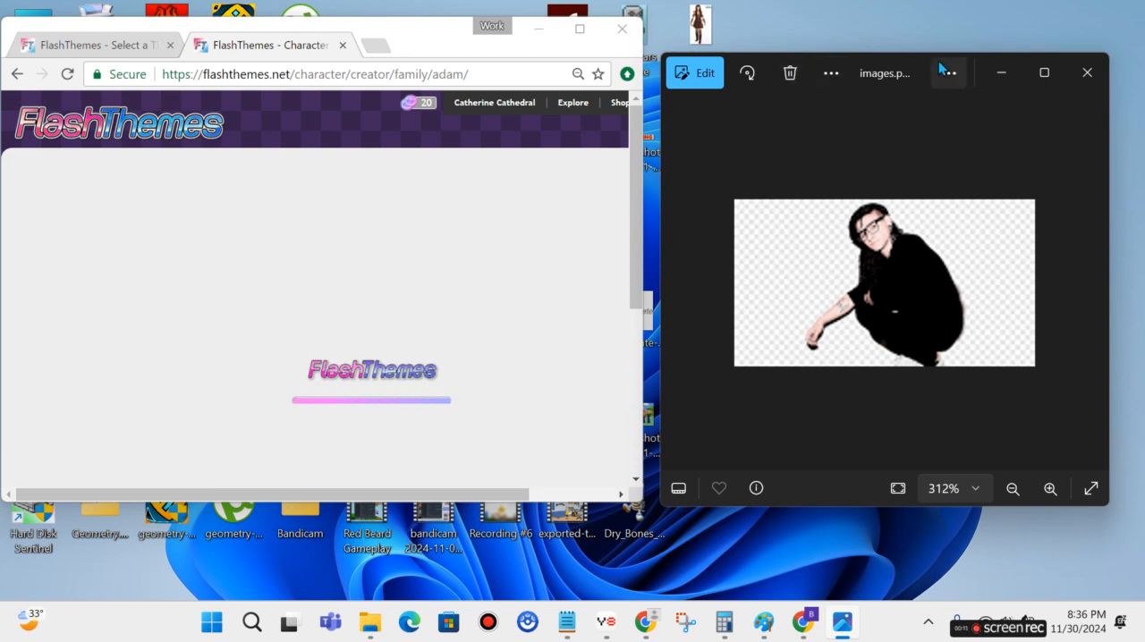
# Give the character the plain long-sleeved sweater with the high collar and color it black.
pyautogui.moveTo(917, 58)
pyautogui.mouseDown()
pyautogui.moveTo(903, 70)
pyautogui.moveTo(903, 52)
pyautogui.mouseUp()
pyautogui.moveTo(405, 494)
pyautogui.mouseDown()
pyautogui.moveTo(496, 491)
pyautogui.moveTo(396, 497)
pyautogui.mouseUp()
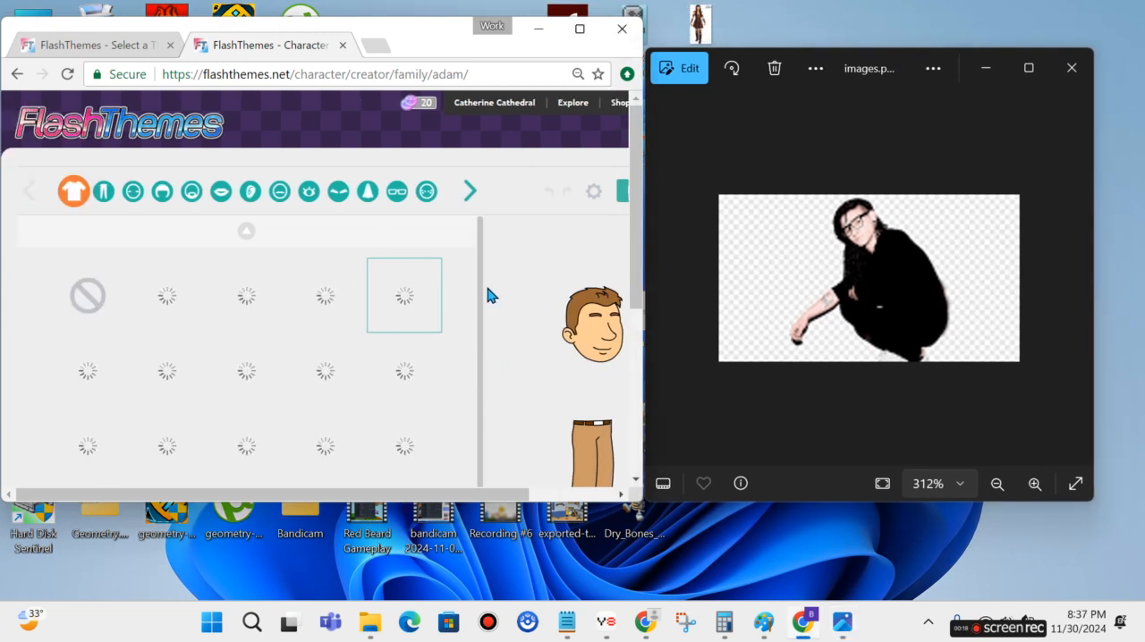
pyautogui.moveTo(482, 289); pyautogui.dragTo(540, 429)
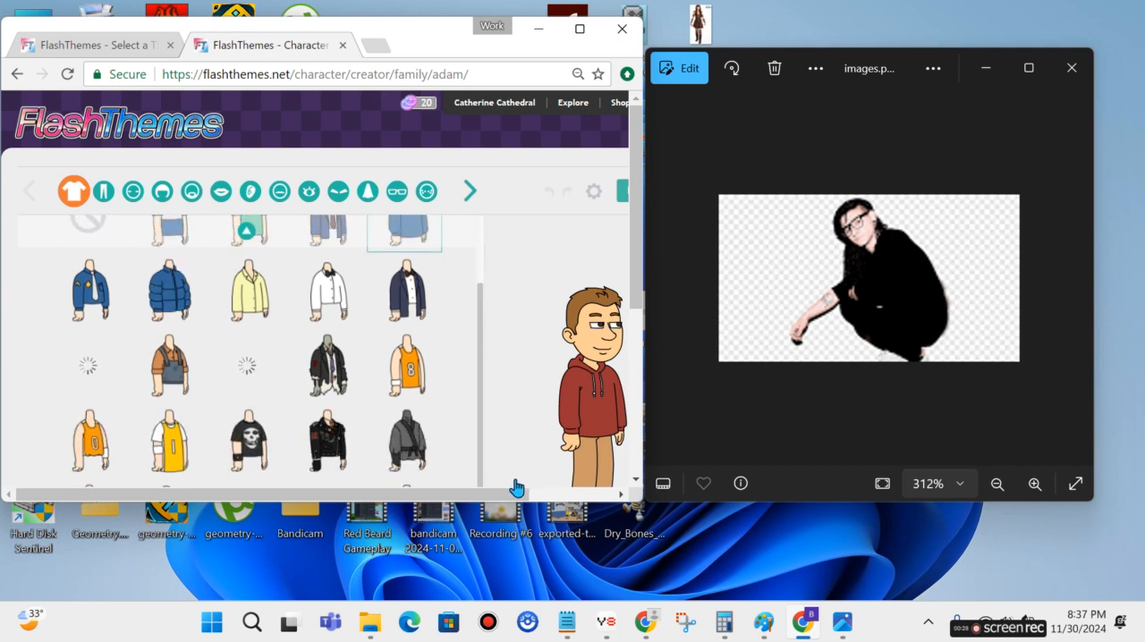
pyautogui.moveTo(640, 263); pyautogui.dragTo(647, 299)
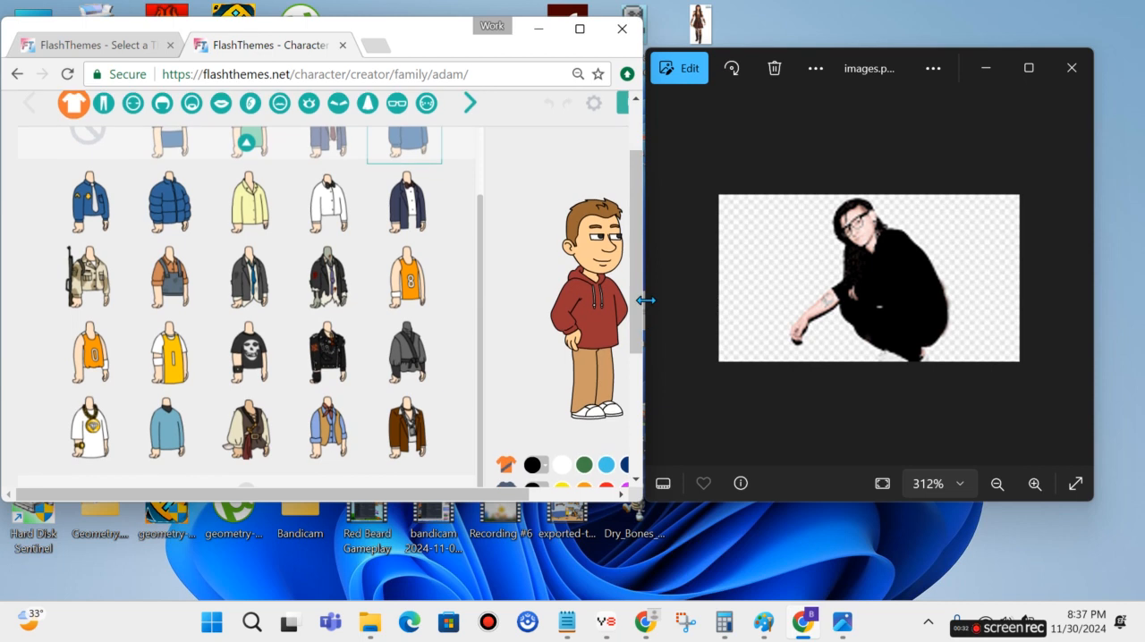
pyautogui.click(173, 457)
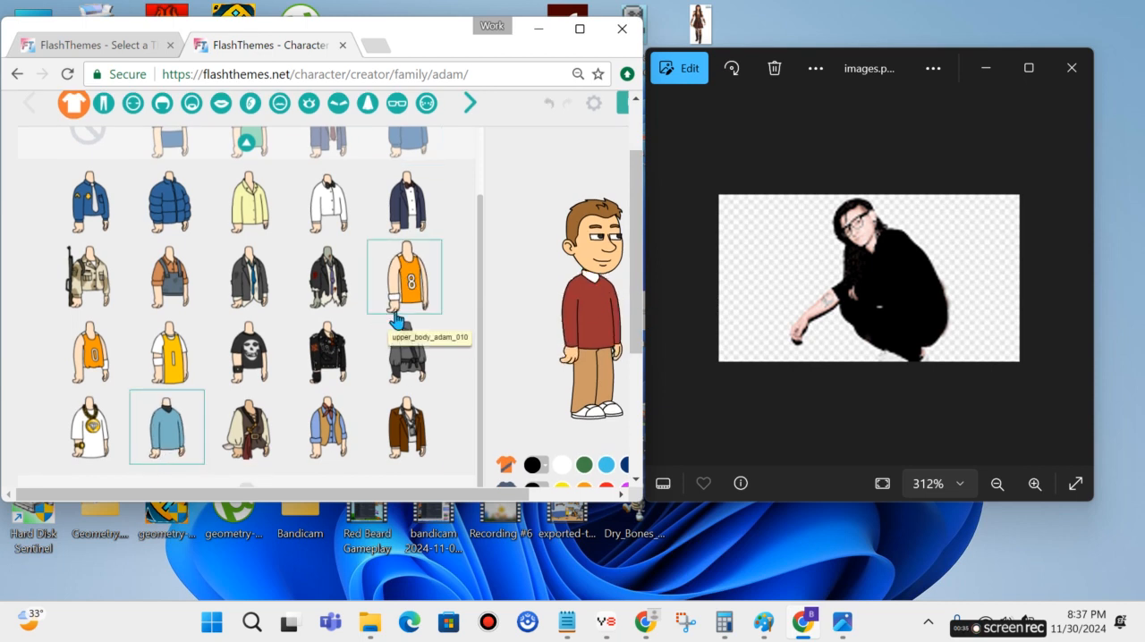
pyautogui.click(541, 469)
pyautogui.click(541, 470)
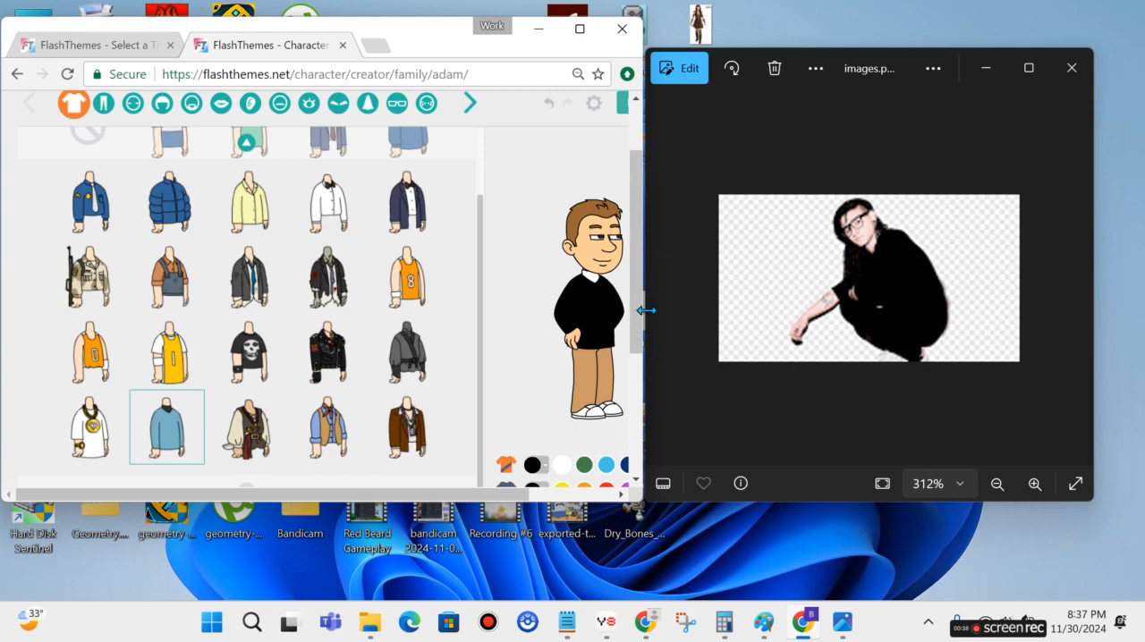
# Color the sweater's collar with the tan sampled from the character's trousers.
pyautogui.scroll(-1, 573, 393)
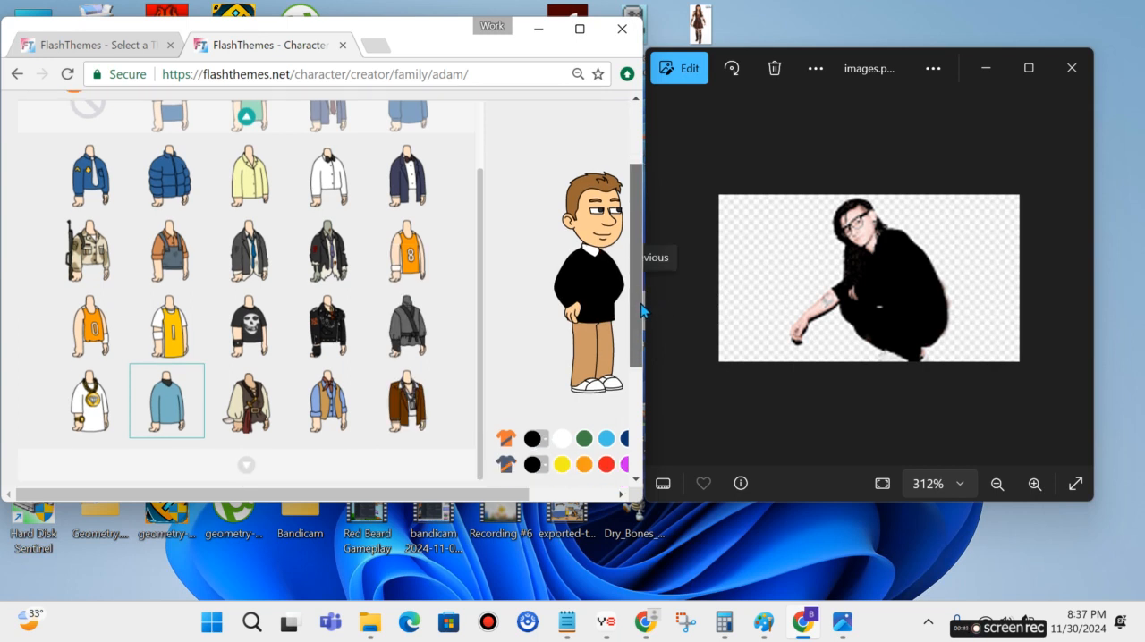
pyautogui.click(543, 451)
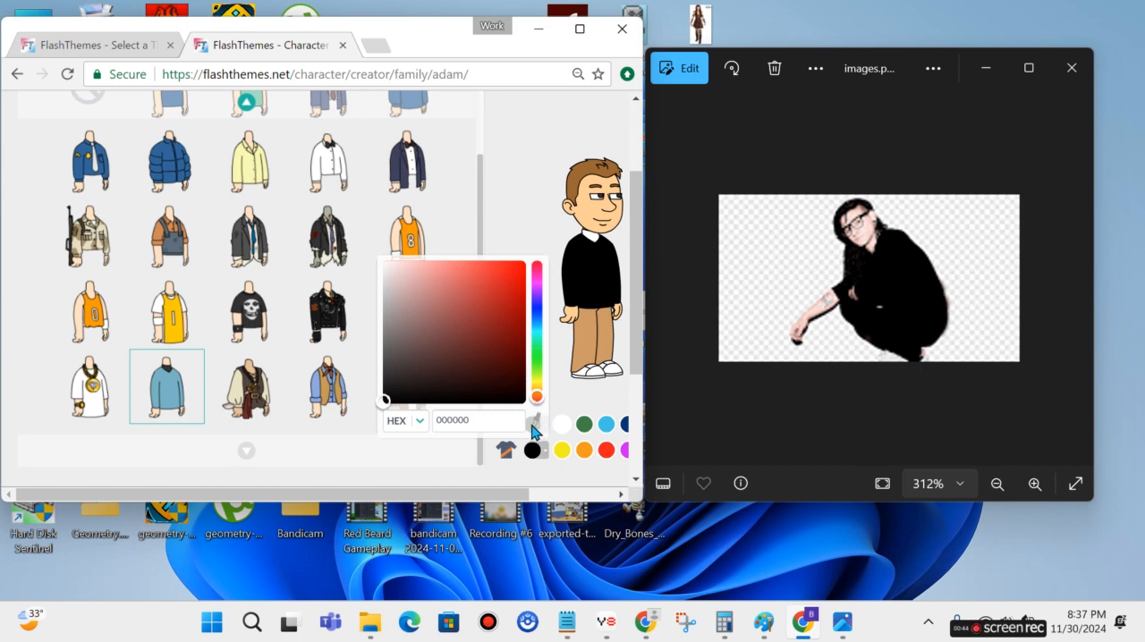
pyautogui.click(536, 429)
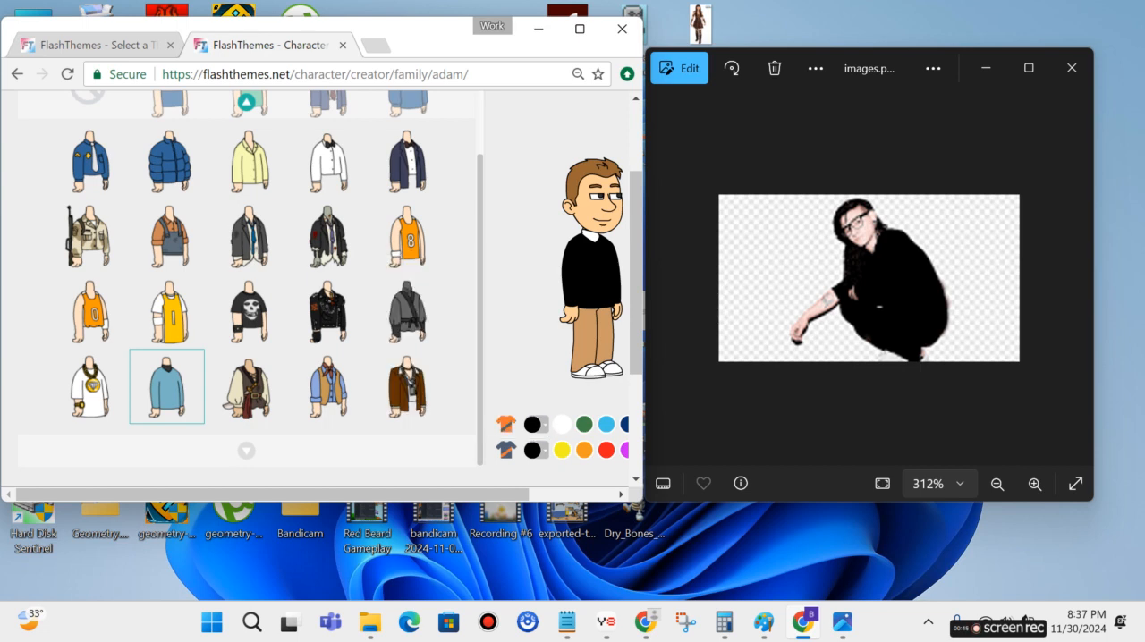
pyautogui.click(591, 344)
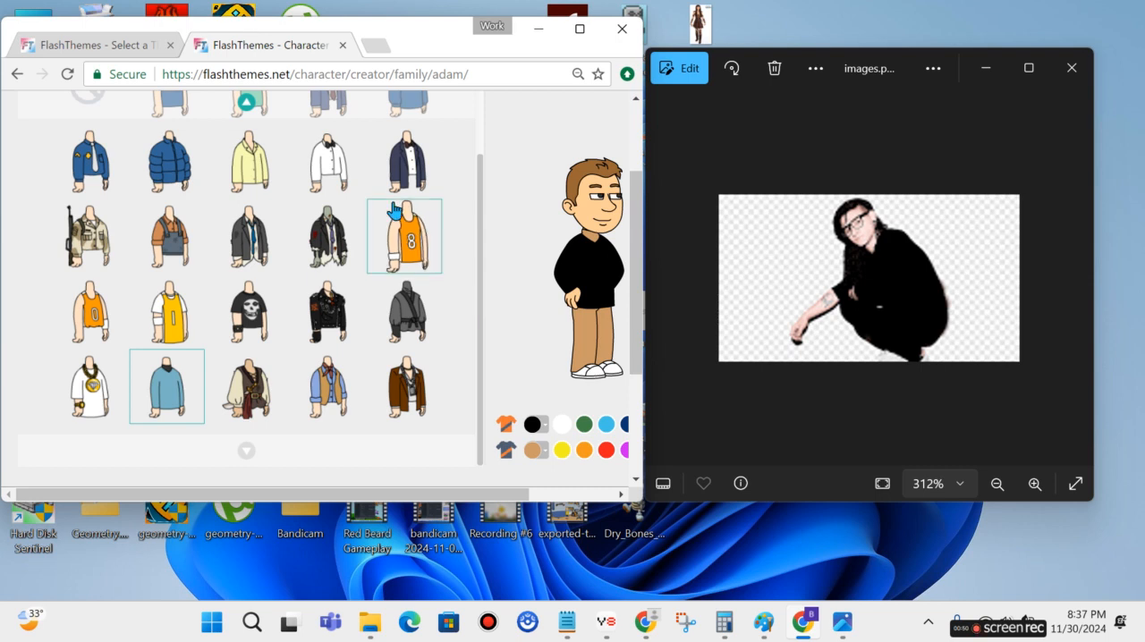
# Set the sweater's collar color to the skin tone sampled from the character's face.
pyautogui.click(544, 450)
pyautogui.click(537, 422)
pyautogui.click(584, 213)
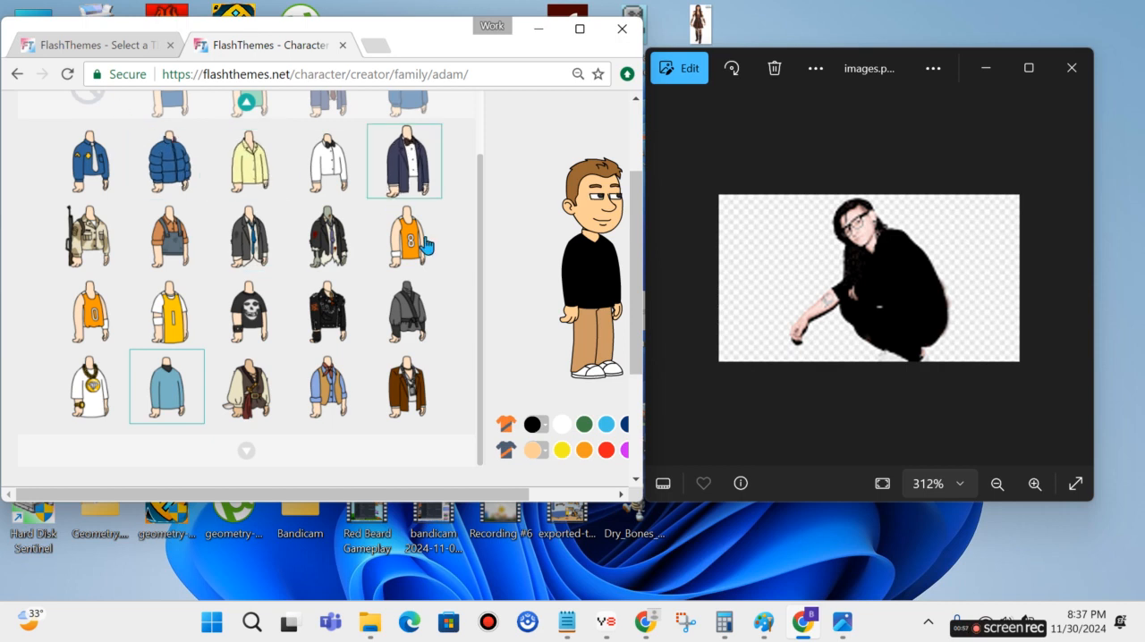
pyautogui.moveTo(481, 299); pyautogui.dragTo(492, 224)
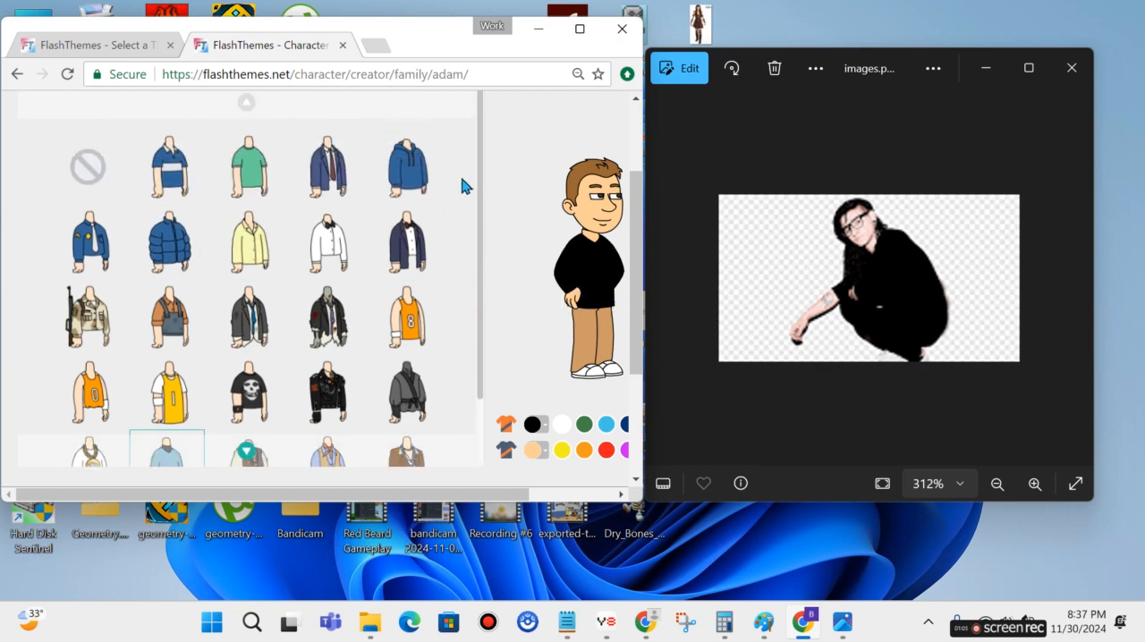
pyautogui.scroll(-1, 465, 186)
pyautogui.moveTo(483, 218); pyautogui.dragTo(481, 136)
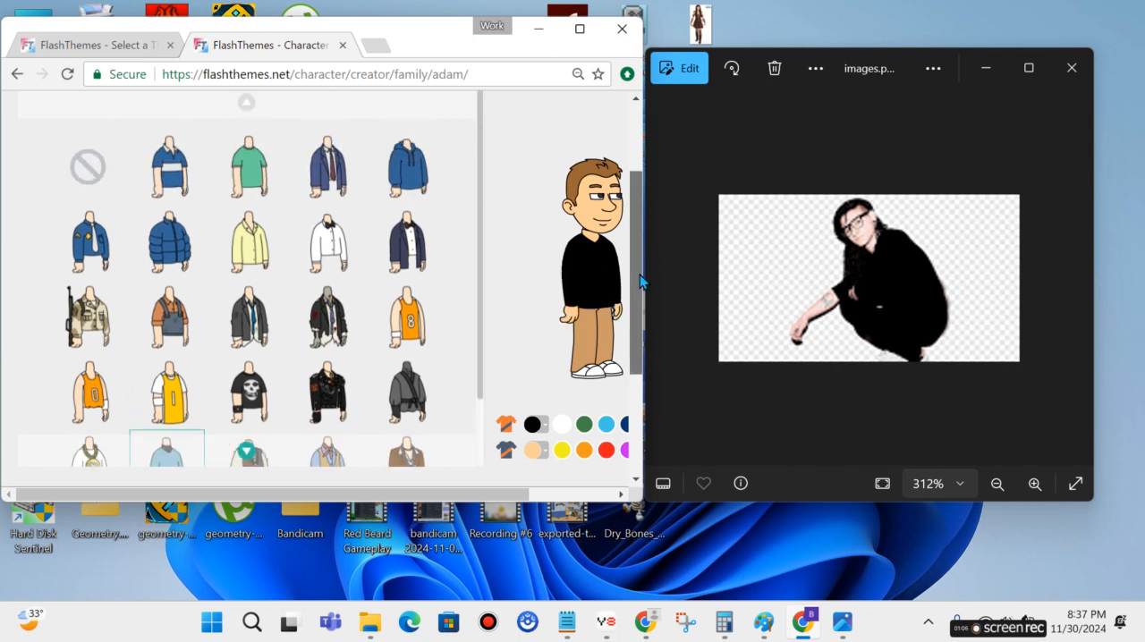
# Give the character the plain light-blue long trousers with low shoes and color the trousers near-black.
pyautogui.scroll(1, 640, 274)
pyautogui.moveTo(442, 503); pyautogui.dragTo(493, 503)
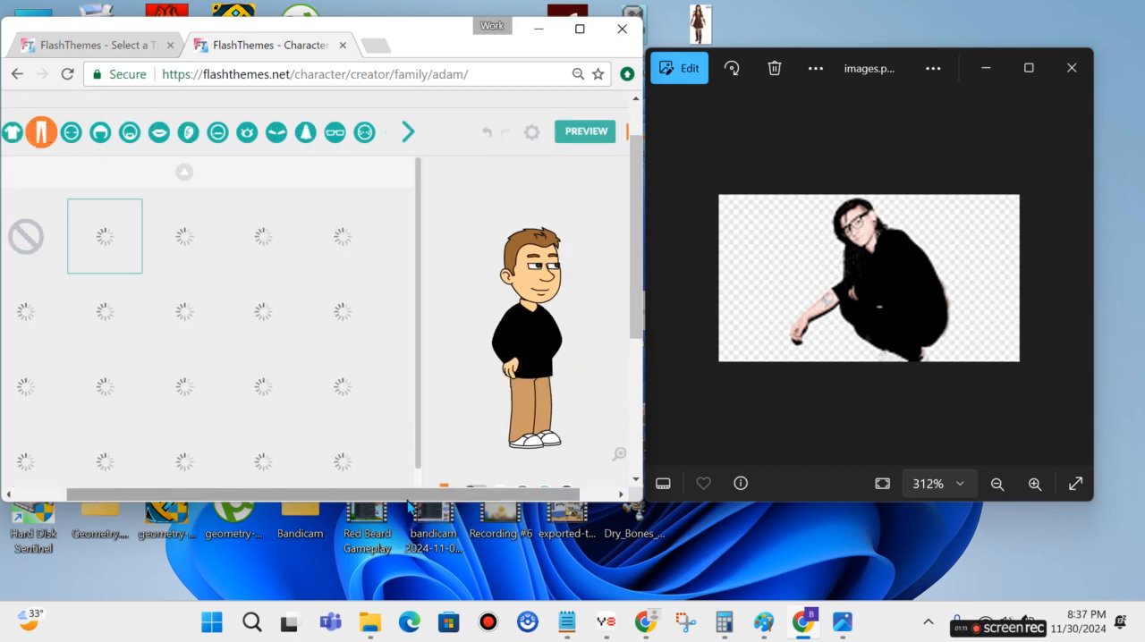
pyautogui.moveTo(402, 518); pyautogui.dragTo(406, 537)
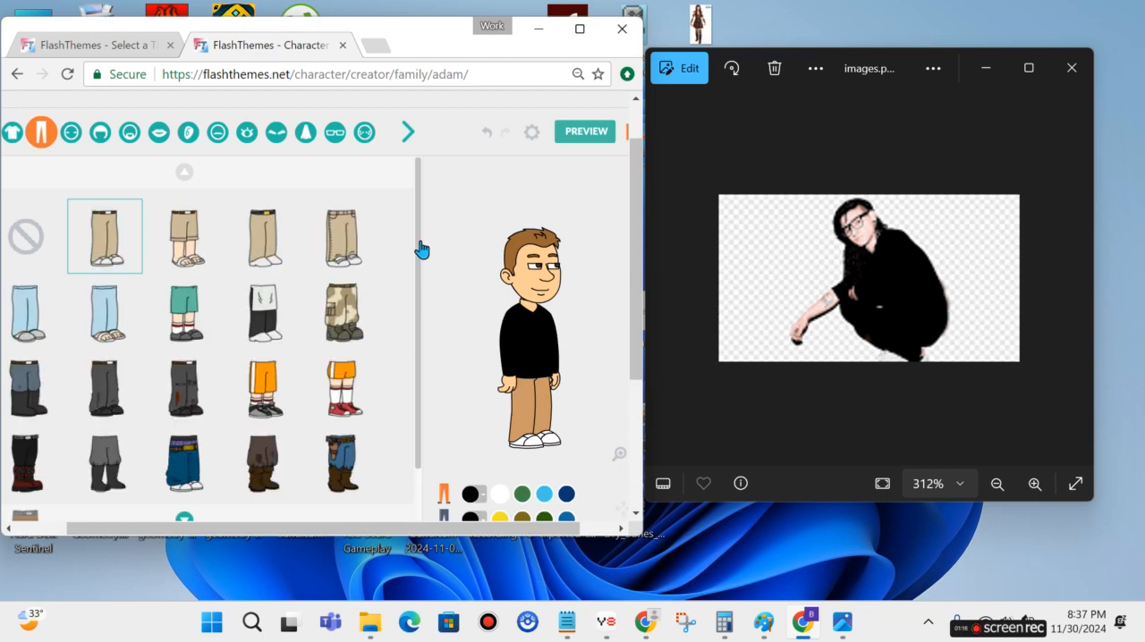
pyautogui.click(28, 318)
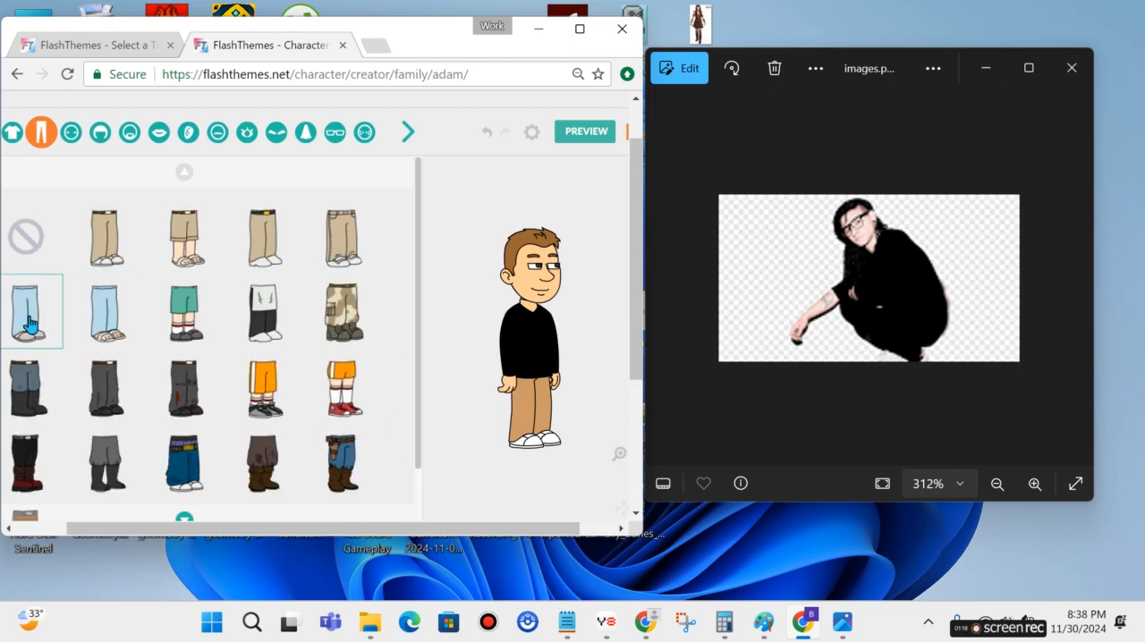
pyautogui.moveTo(417, 259); pyautogui.dragTo(421, 310)
pyautogui.click(485, 506)
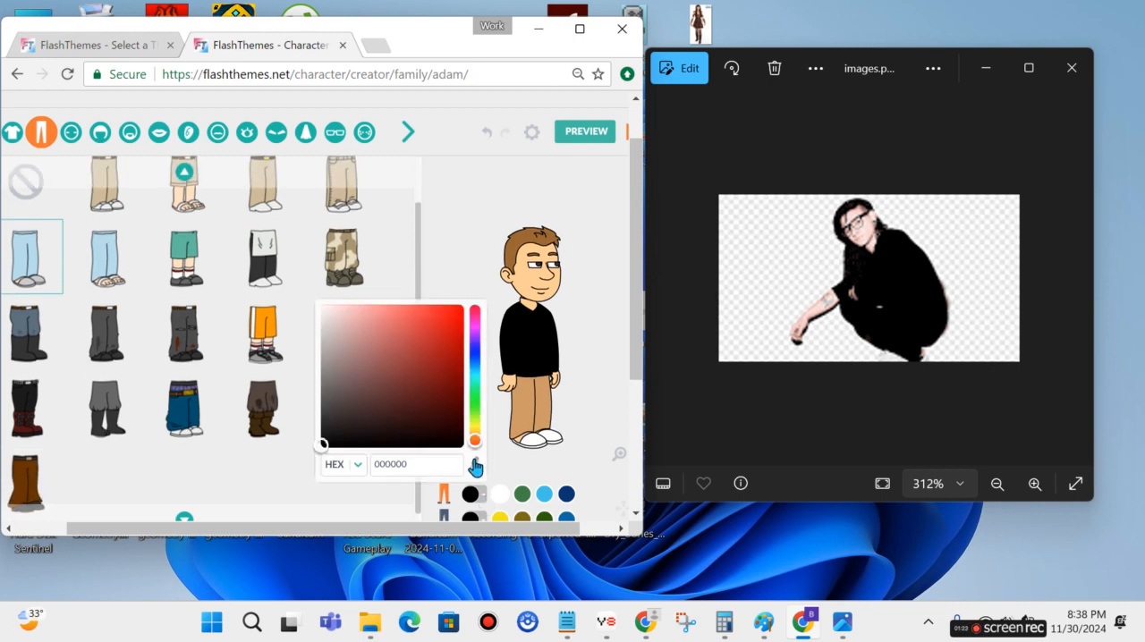
pyautogui.click(456, 445)
pyautogui.click(574, 410)
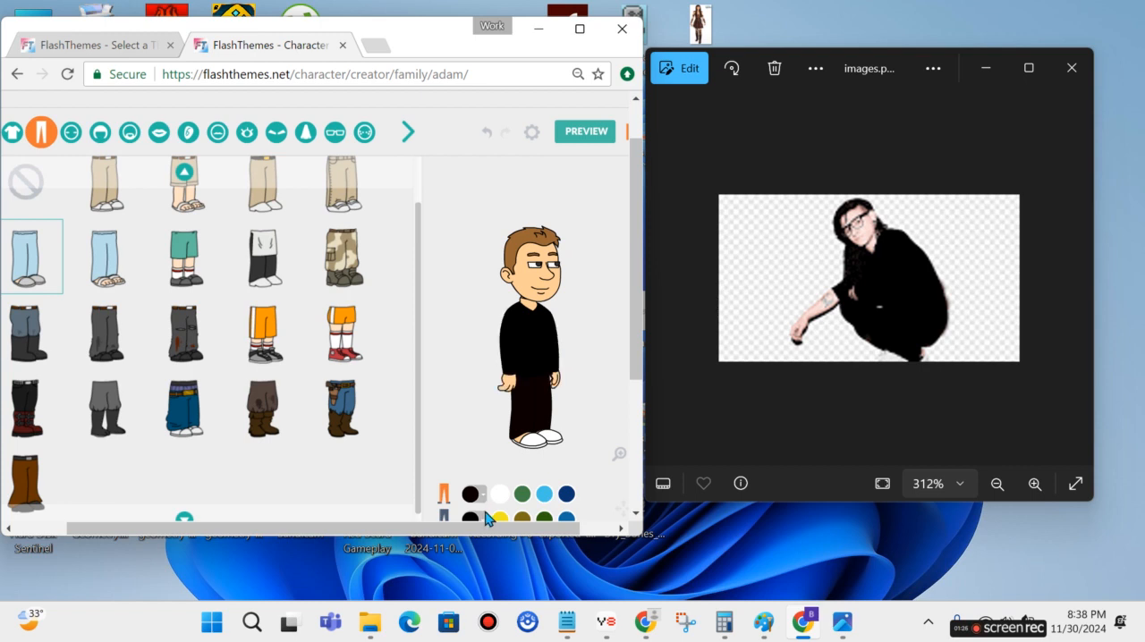
# Color the character's shoes black.
pyautogui.click(801, 304)
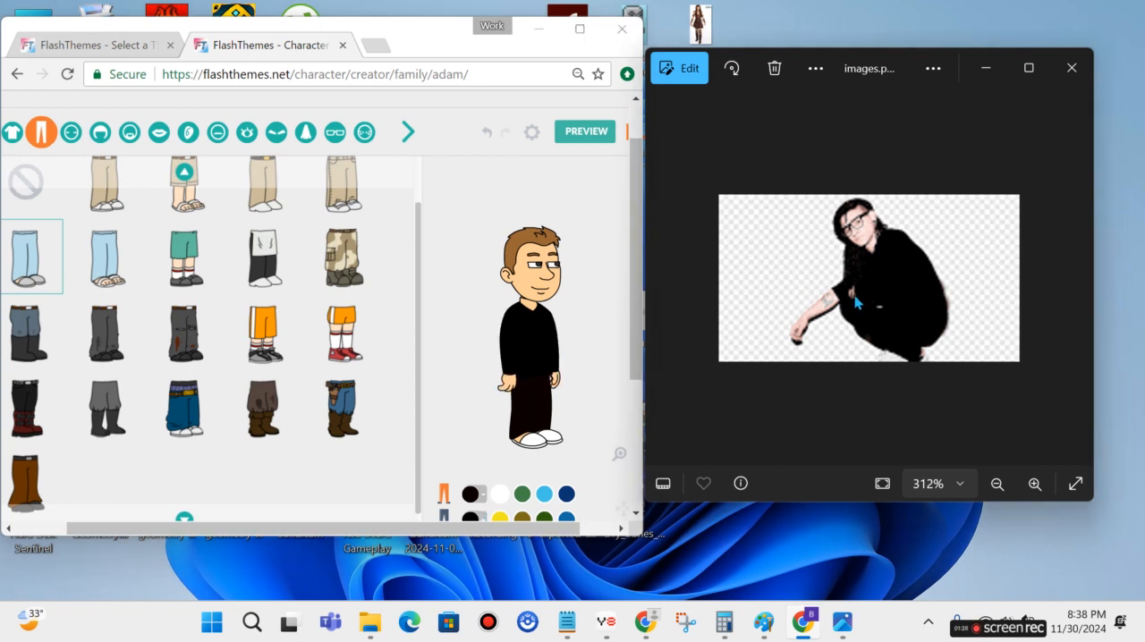
pyautogui.click(484, 521)
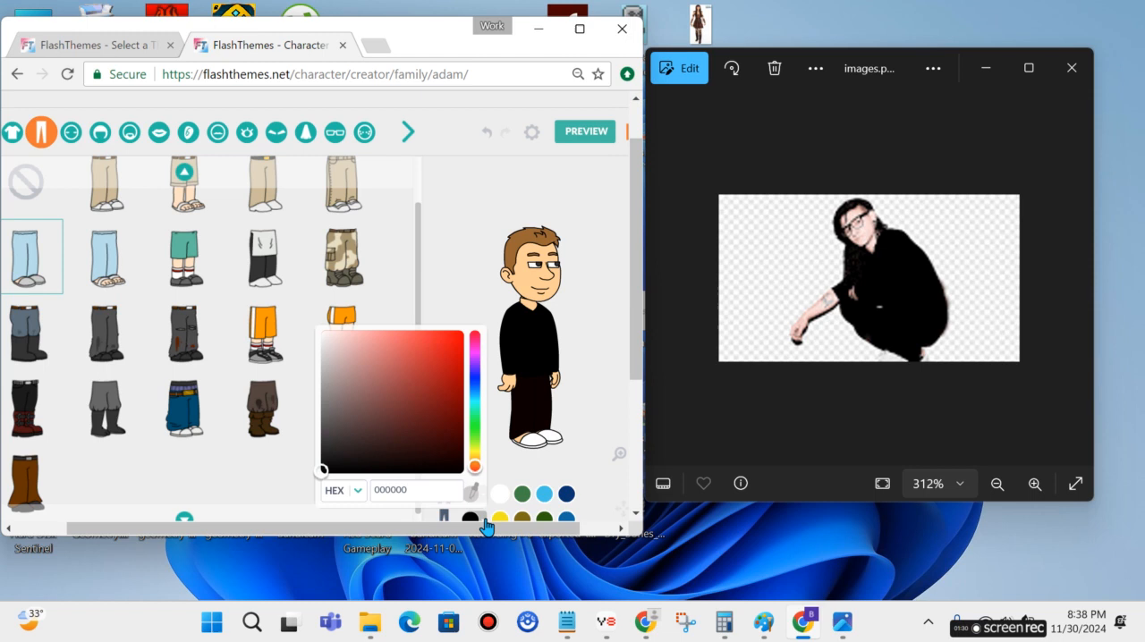
pyautogui.click(528, 461)
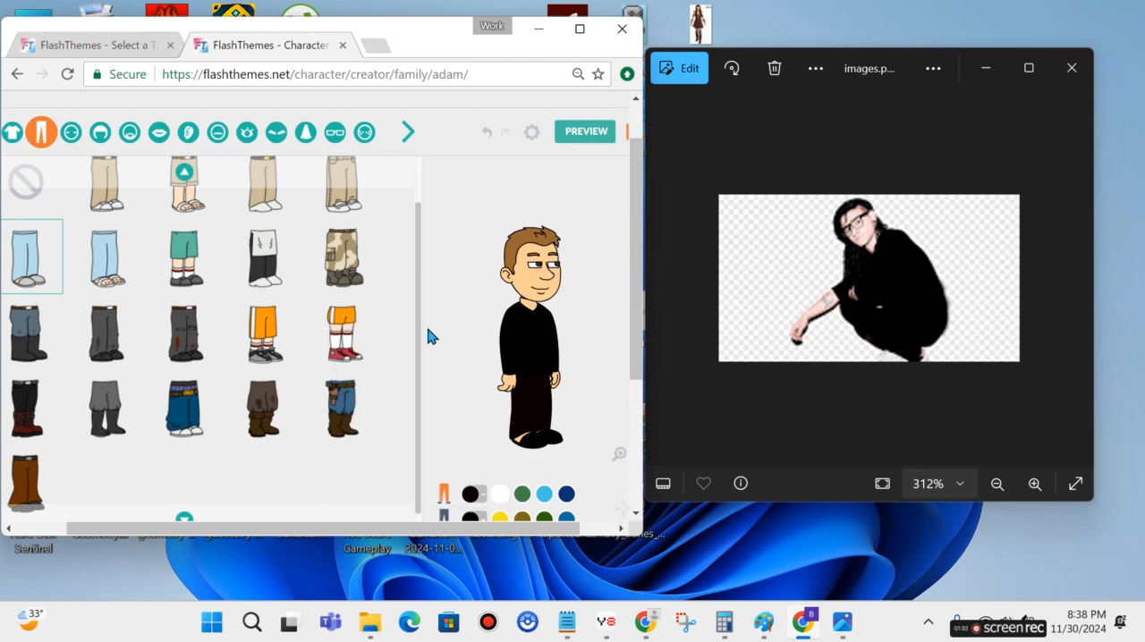
# Set the character's shoe color to white.
pyautogui.click(483, 513)
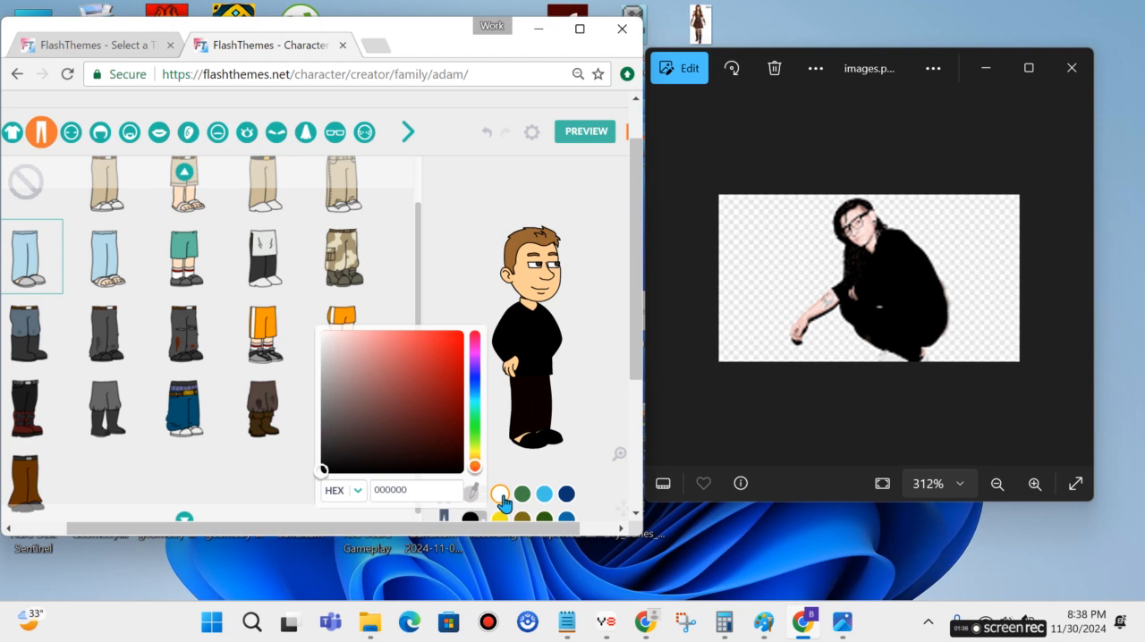
pyautogui.moveTo(382, 447); pyautogui.dragTo(322, 331)
pyautogui.click(559, 398)
# Change the character's head to the smooth oval shape in the first row of head shapes.
pyautogui.moveTo(636, 324); pyautogui.dragTo(634, 332)
pyautogui.click(71, 116)
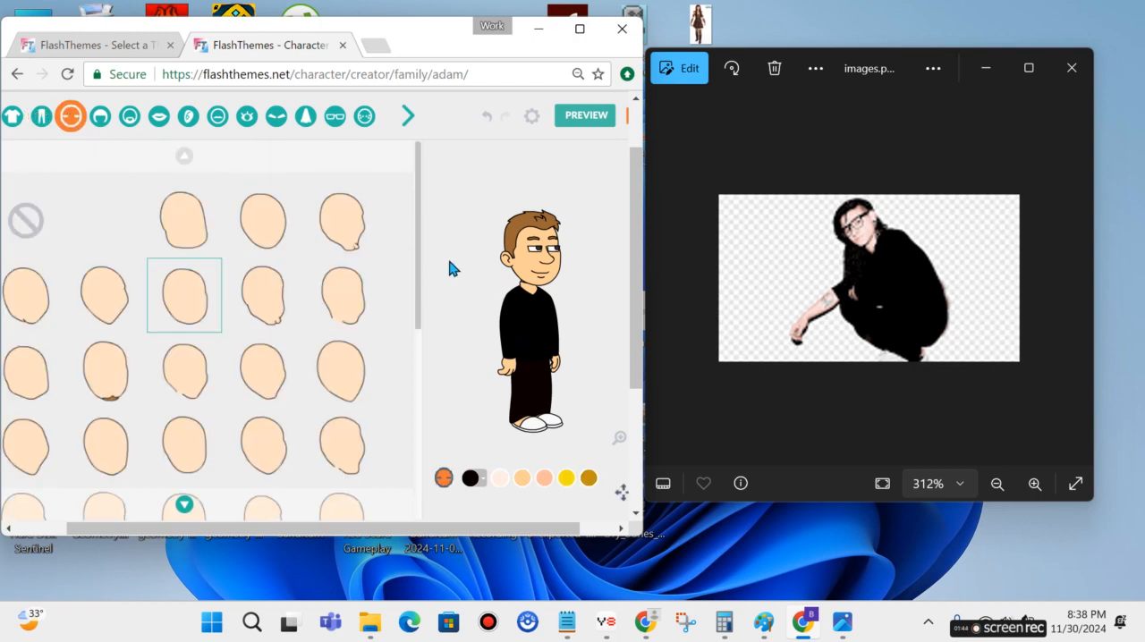
pyautogui.click(279, 235)
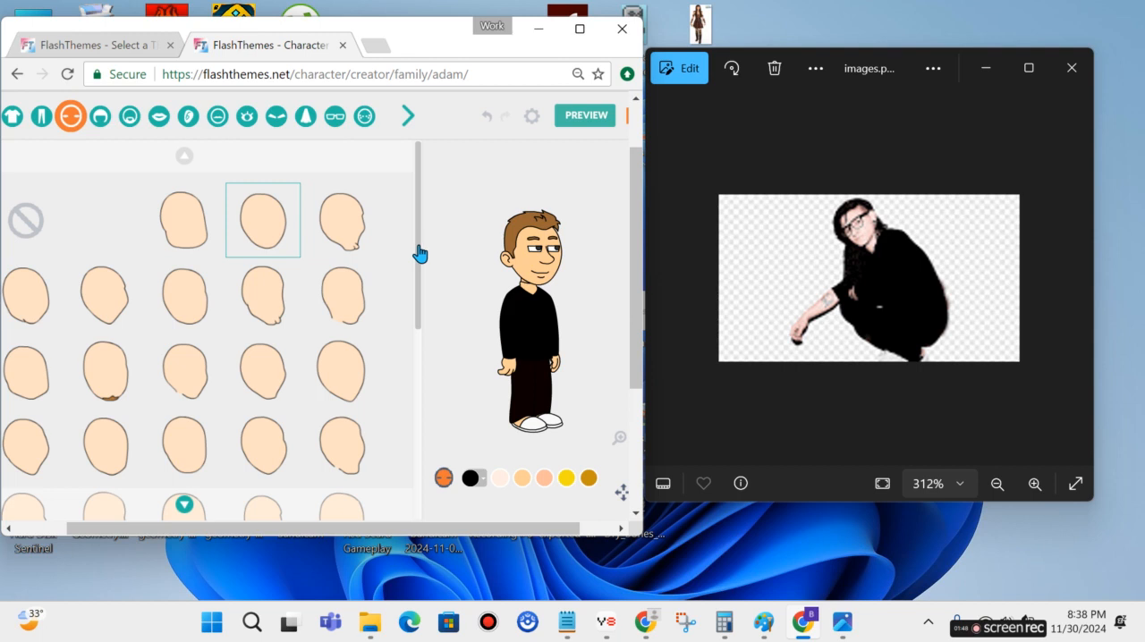
pyautogui.moveTo(421, 291); pyautogui.dragTo(418, 247)
# Give the character the long straight hairstyle that falls past the shoulders.
pyautogui.click(98, 118)
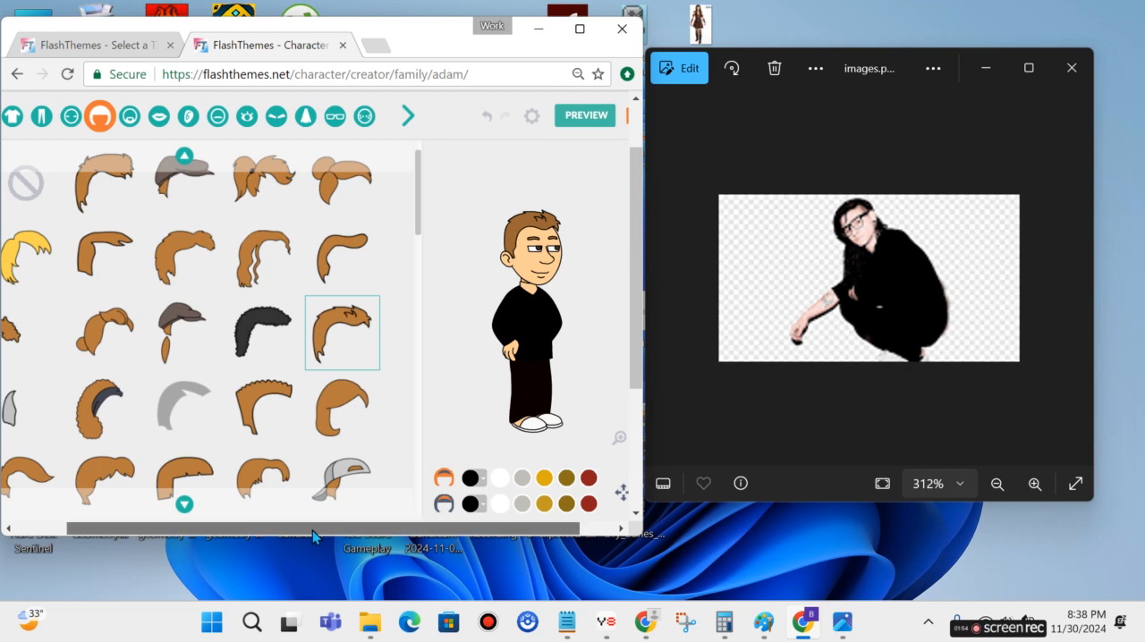
pyautogui.moveTo(312, 531); pyautogui.dragTo(248, 536)
pyautogui.moveTo(480, 212); pyautogui.dragTo(492, 404)
pyautogui.click(411, 250)
pyautogui.scroll(-4, 479, 379)
pyautogui.scroll(4, 480, 383)
pyautogui.moveTo(479, 385); pyautogui.dragTo(470, 219)
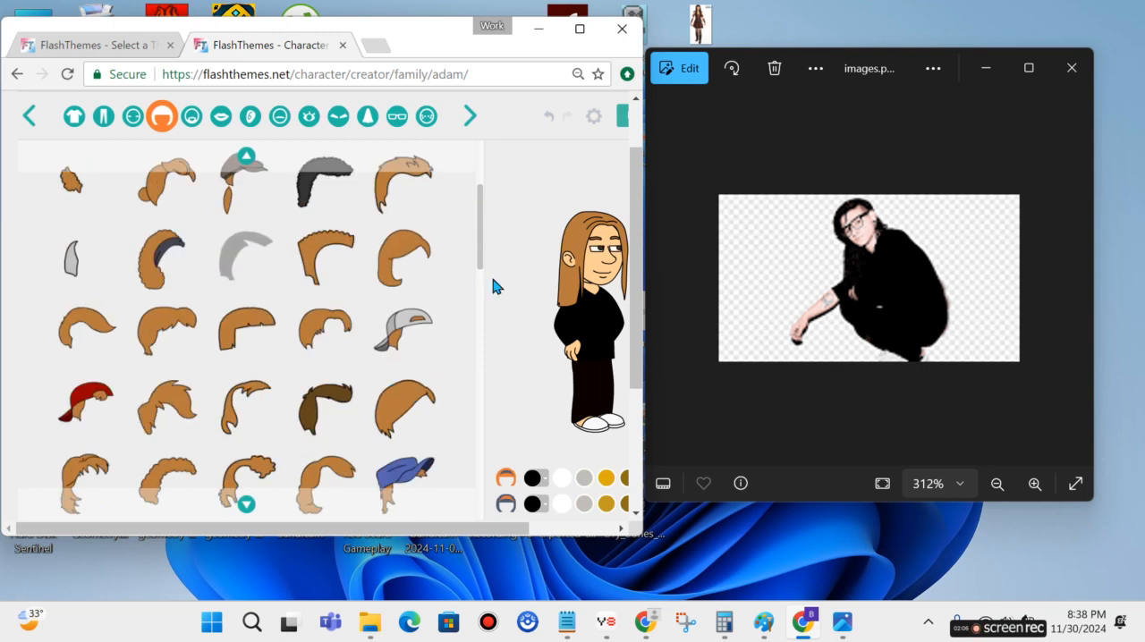
# Set the hair's main color to HEX 0B0404 and its secondary color to near-black.
pyautogui.click(535, 480)
pyautogui.click(481, 431)
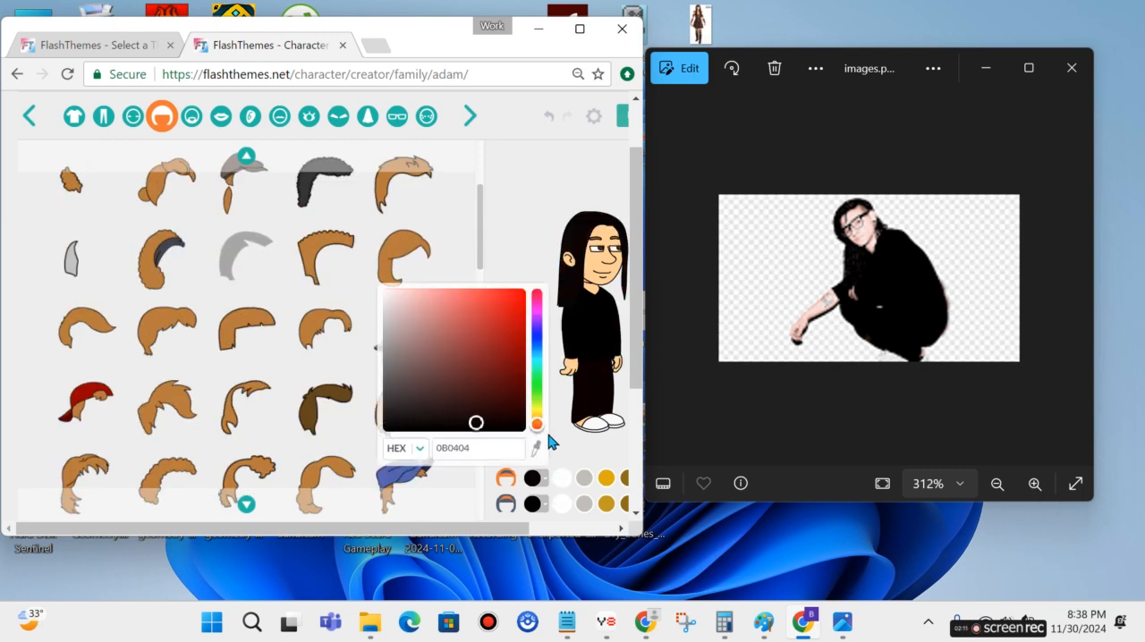
pyautogui.click(586, 429)
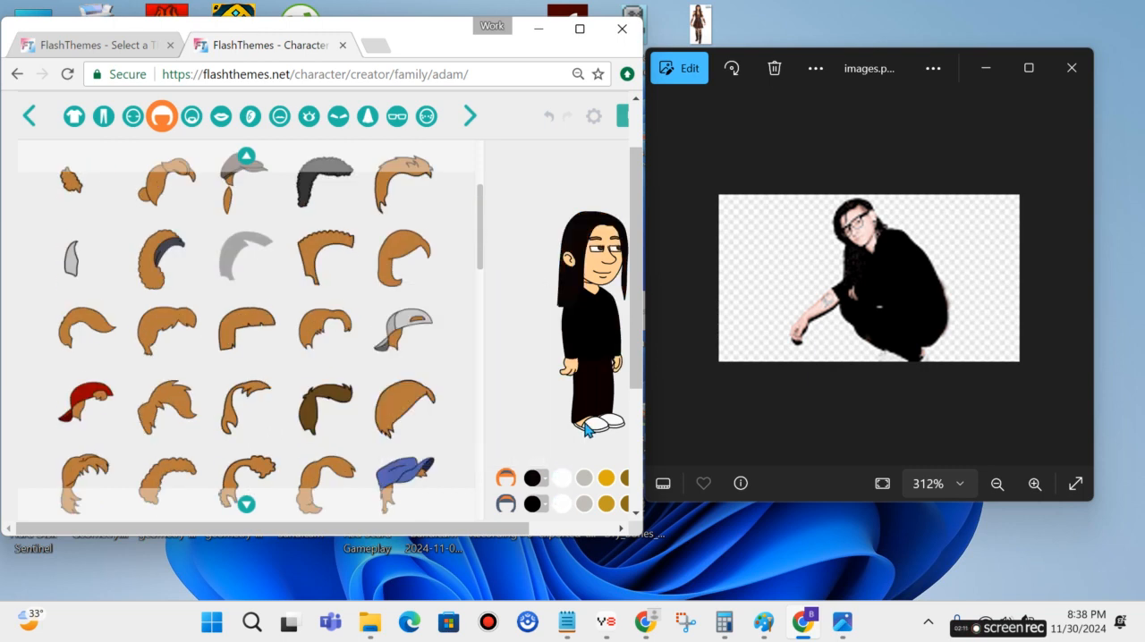
pyautogui.click(545, 506)
pyautogui.moveTo(465, 423); pyautogui.dragTo(525, 443)
pyautogui.click(553, 408)
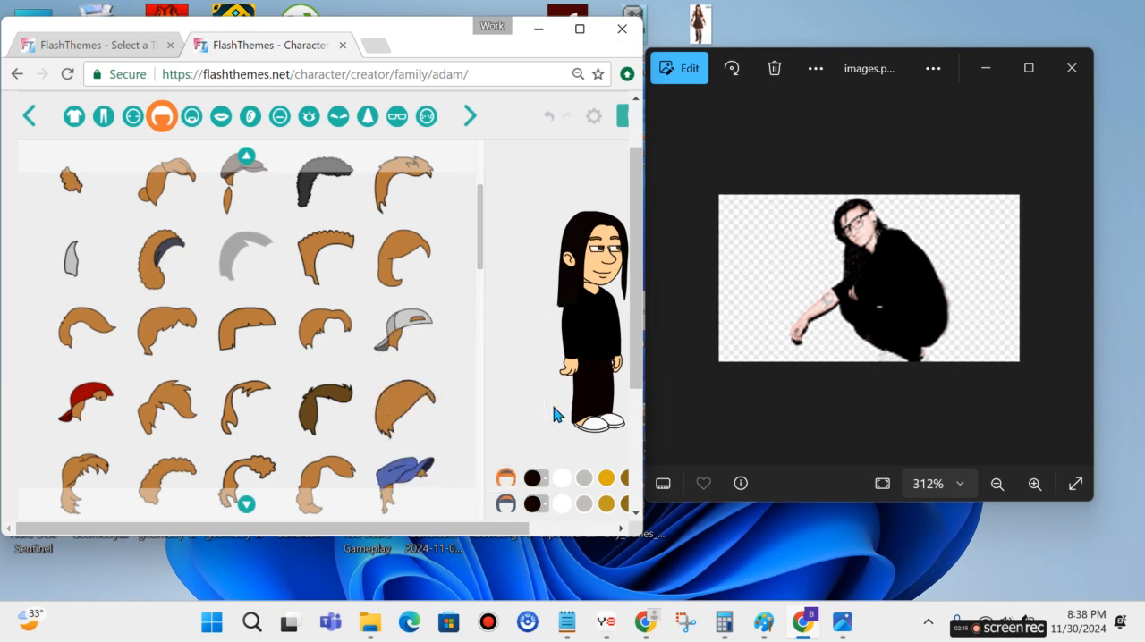
# Set the character's facial hair to none and the mouth to the simple closed smile in the first row.
pyautogui.click(193, 120)
pyautogui.click(90, 199)
pyautogui.click(220, 120)
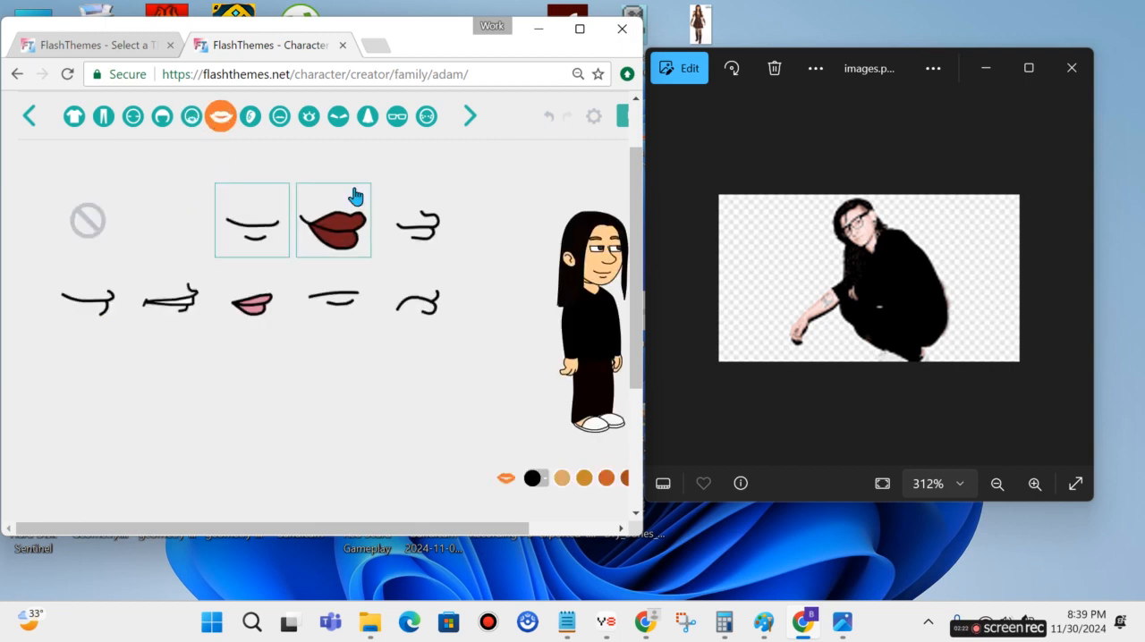
pyautogui.click(102, 299)
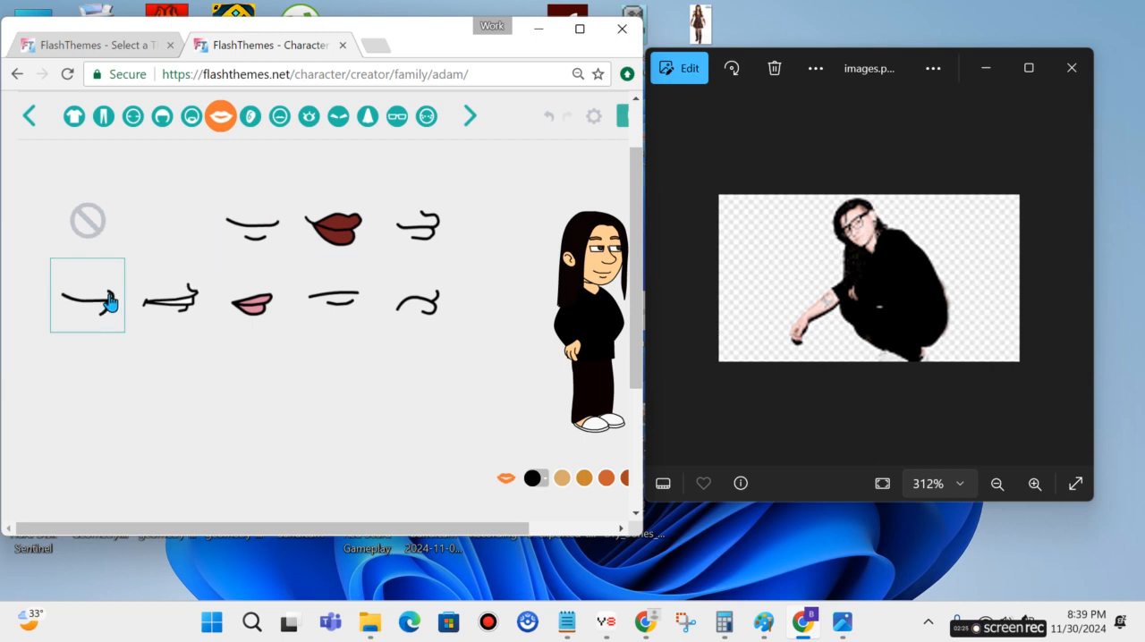
pyautogui.click(332, 295)
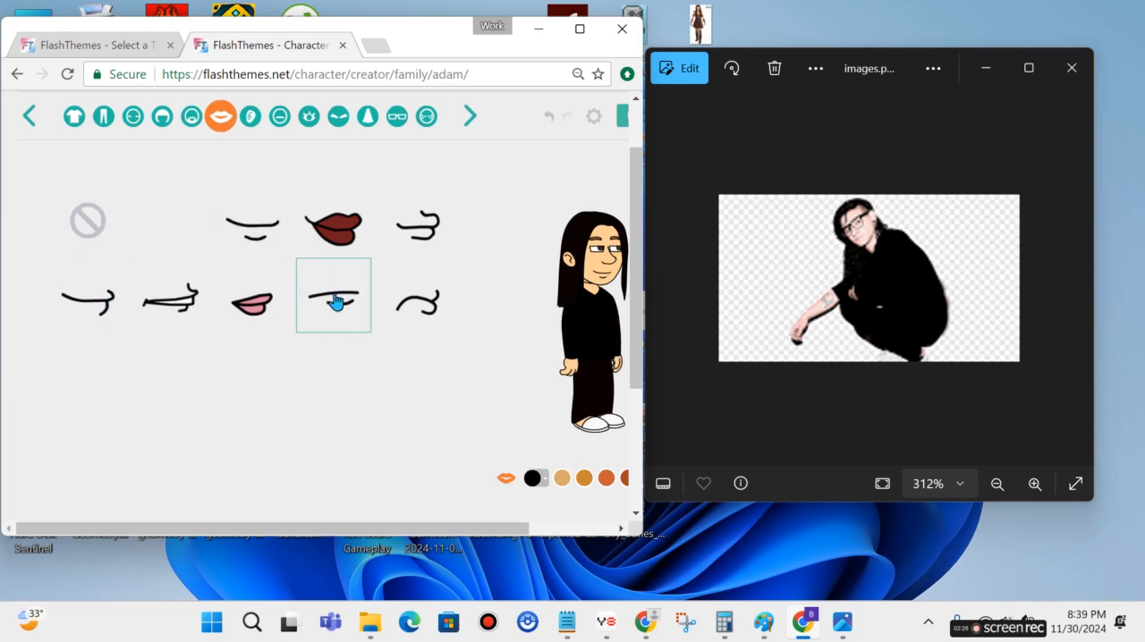
pyautogui.click(257, 232)
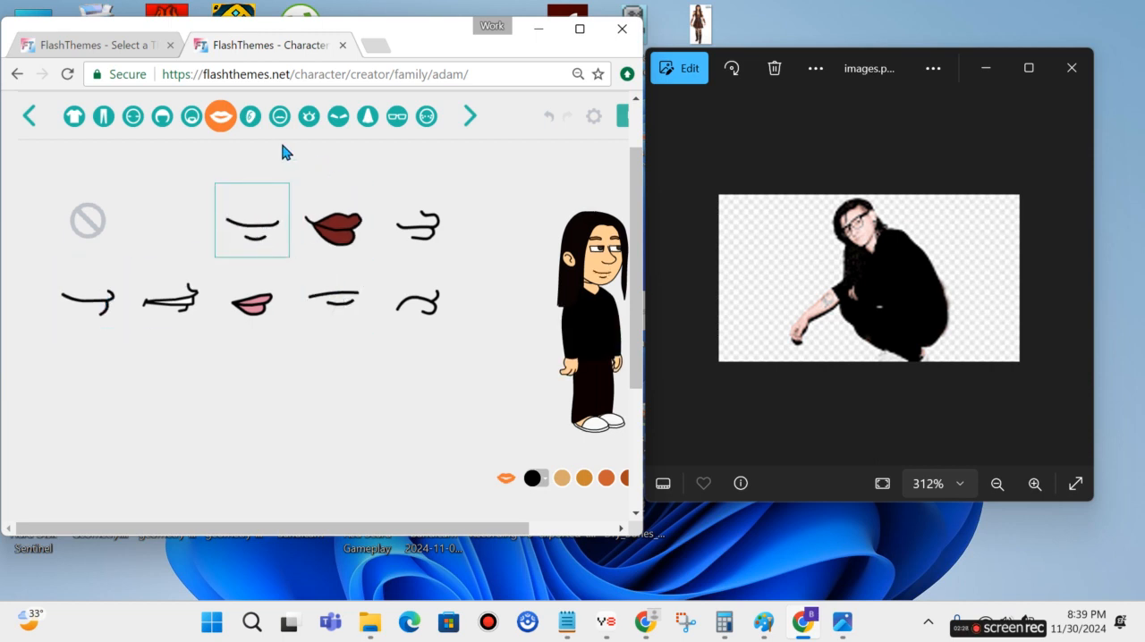
# Replace the character's ear with the one wearing a round white earring.
pyautogui.click(249, 125)
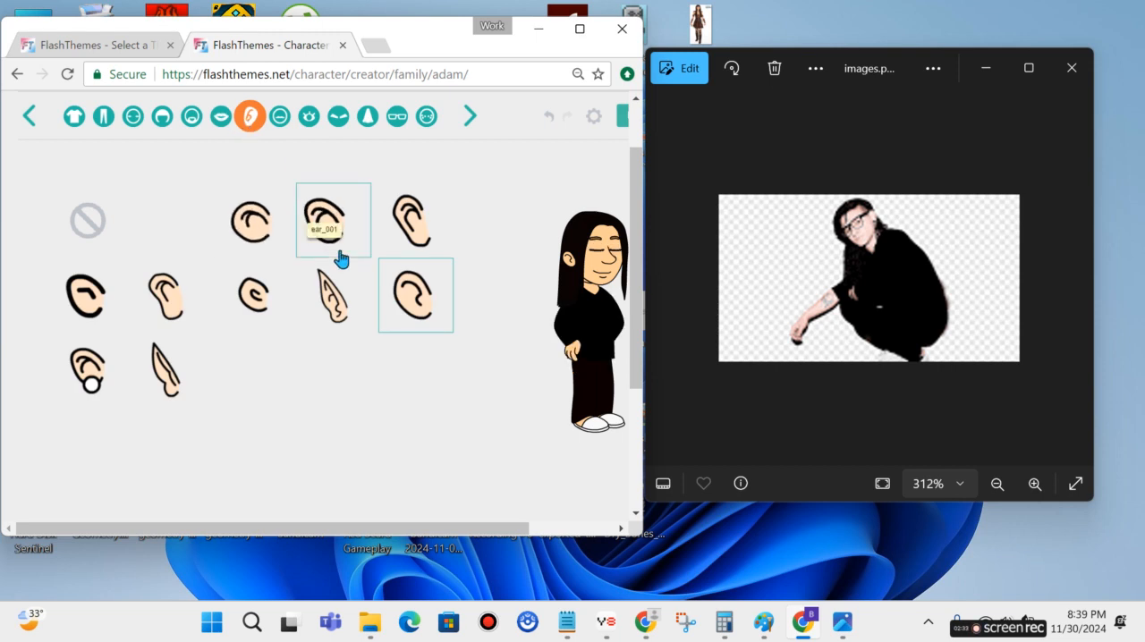
pyautogui.click(89, 371)
# Give the character the half-lidded eyes with dark irises in the second column of the second row.
pyautogui.click(279, 123)
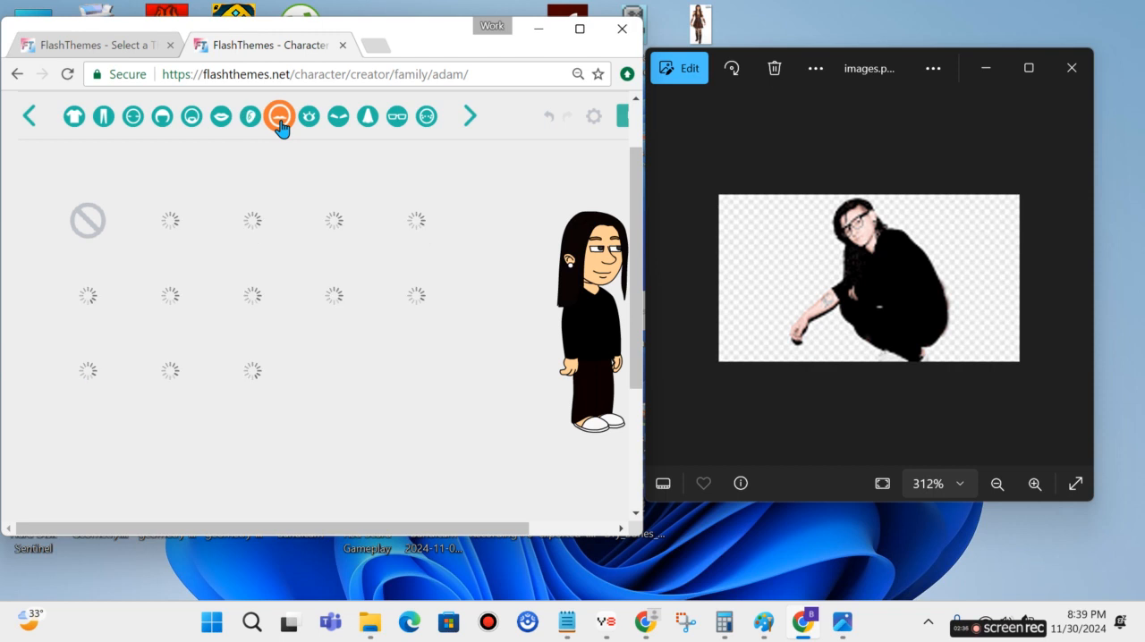
pyautogui.click(312, 124)
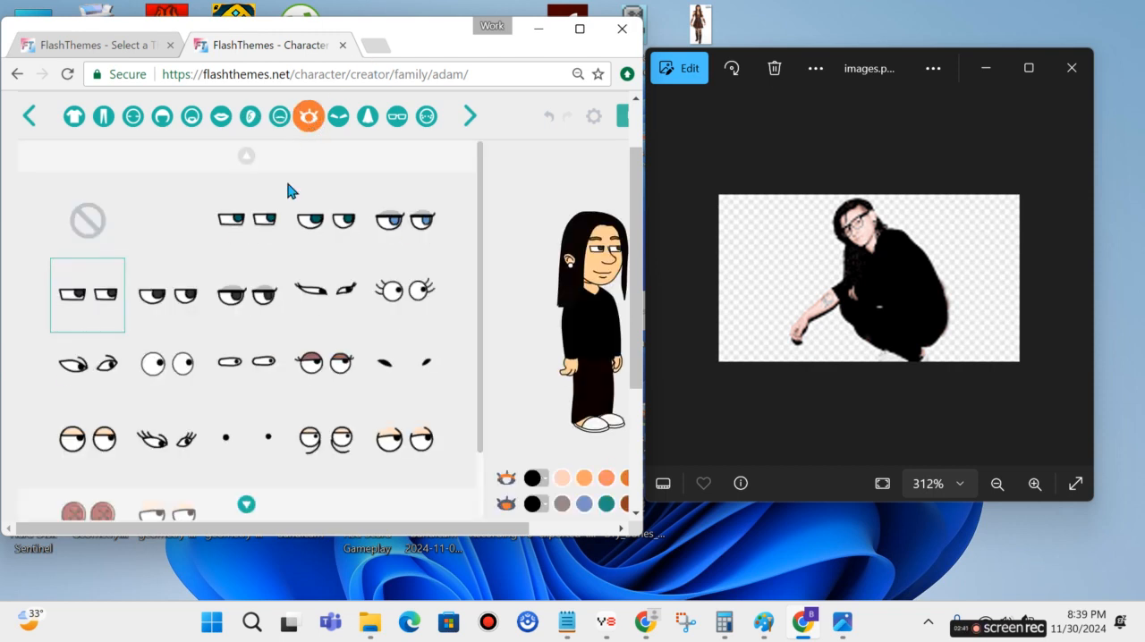
pyautogui.click(186, 304)
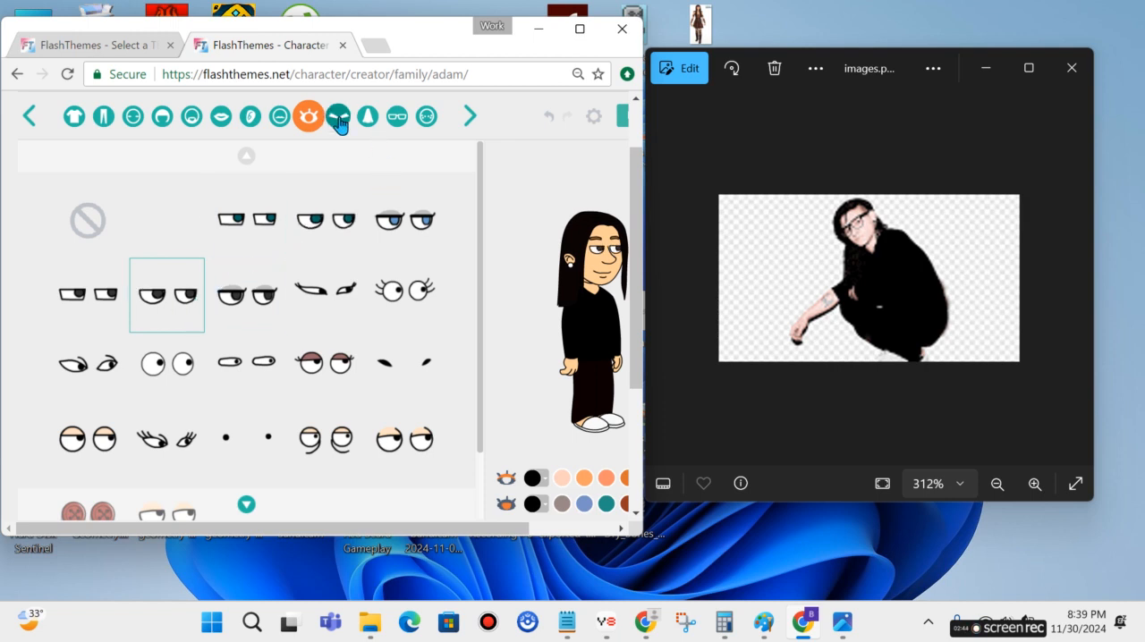
pyautogui.scroll(-1, 362, 204)
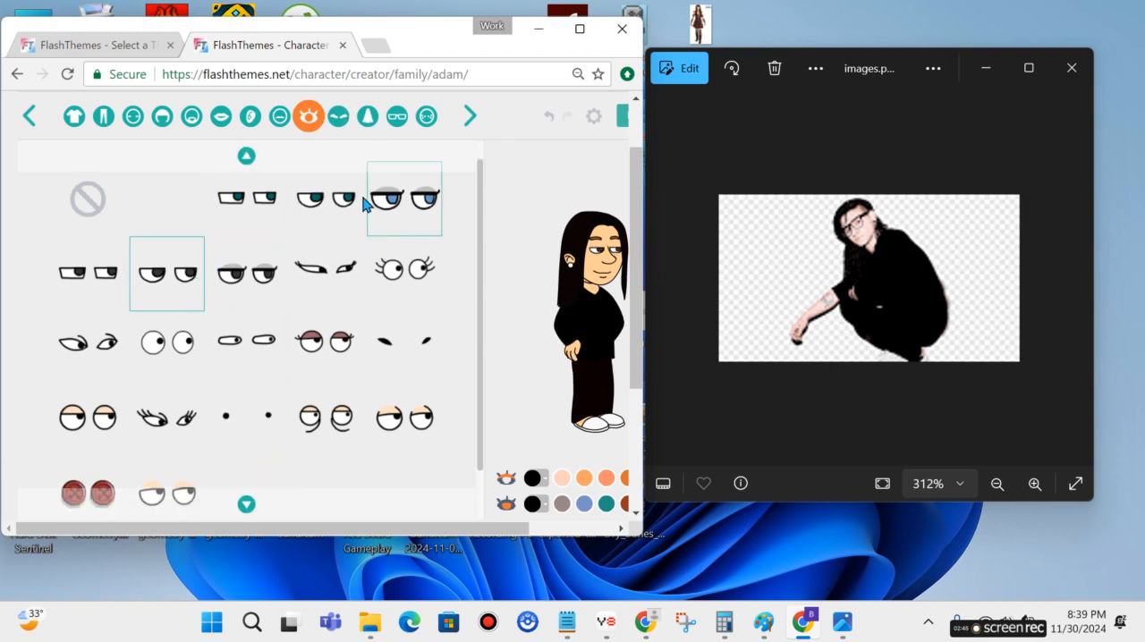
# Give the character the black tapered, arched eyebrows in the second row and set their color to HEX 100B0B.
pyautogui.click(336, 119)
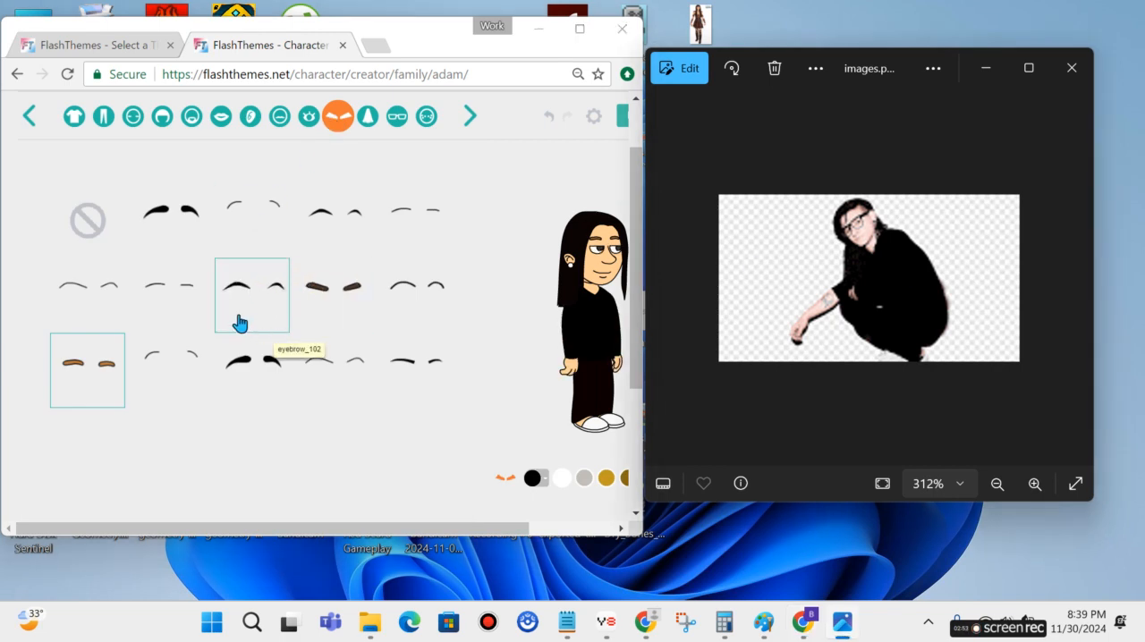
pyautogui.click(193, 306)
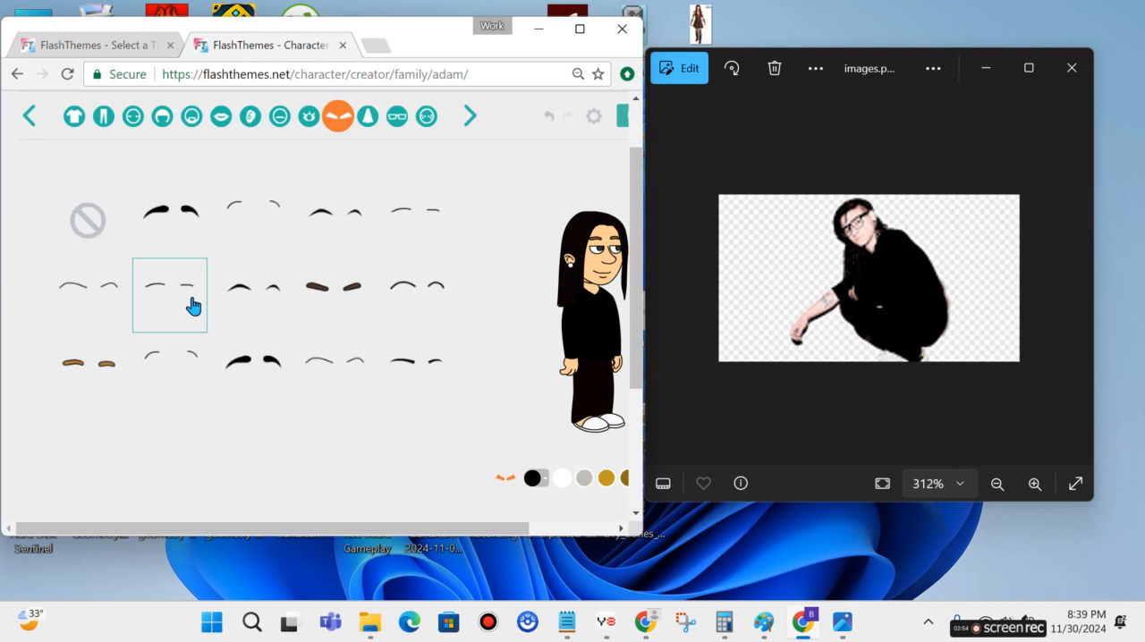
pyautogui.click(265, 295)
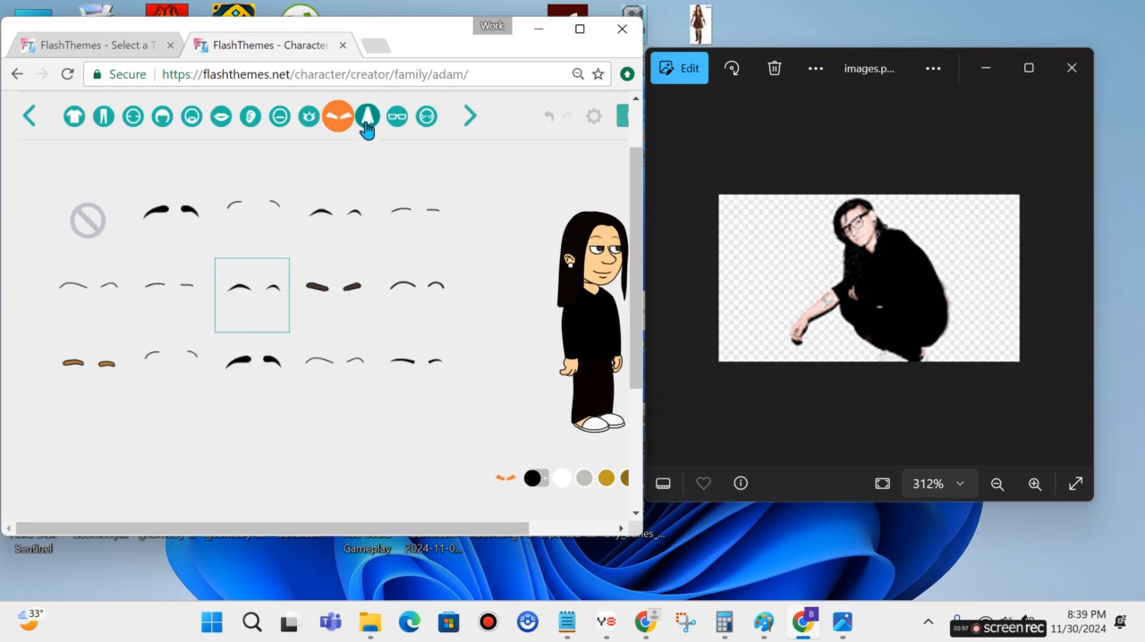
pyautogui.click(542, 480)
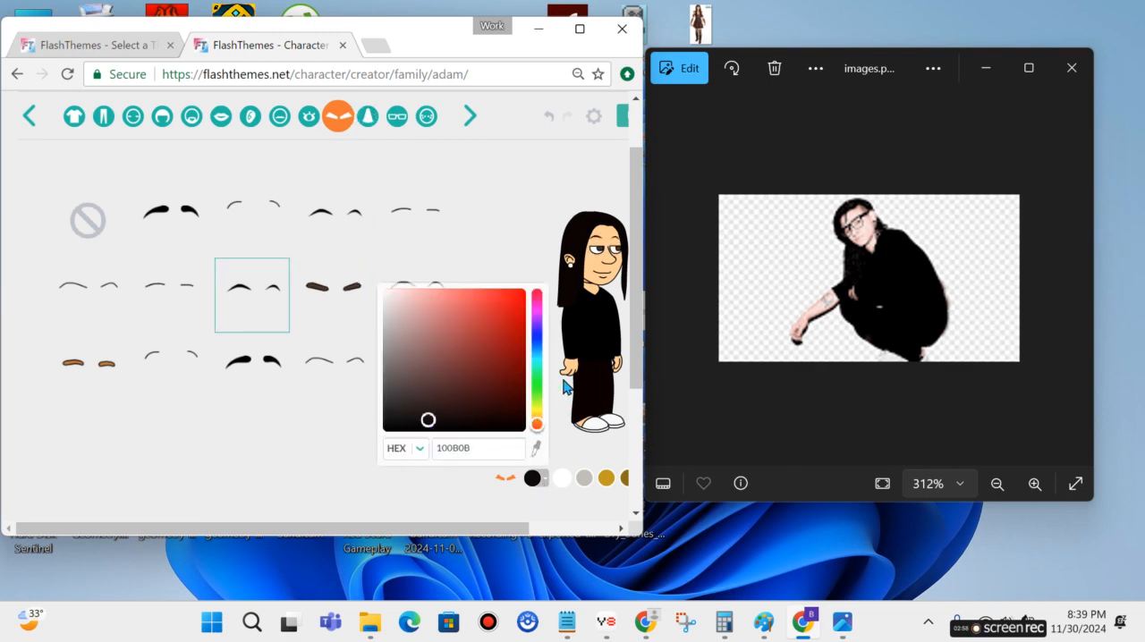
# Replace the character's nose with the narrow rounded one in the first column of the second row.
pyautogui.click(370, 125)
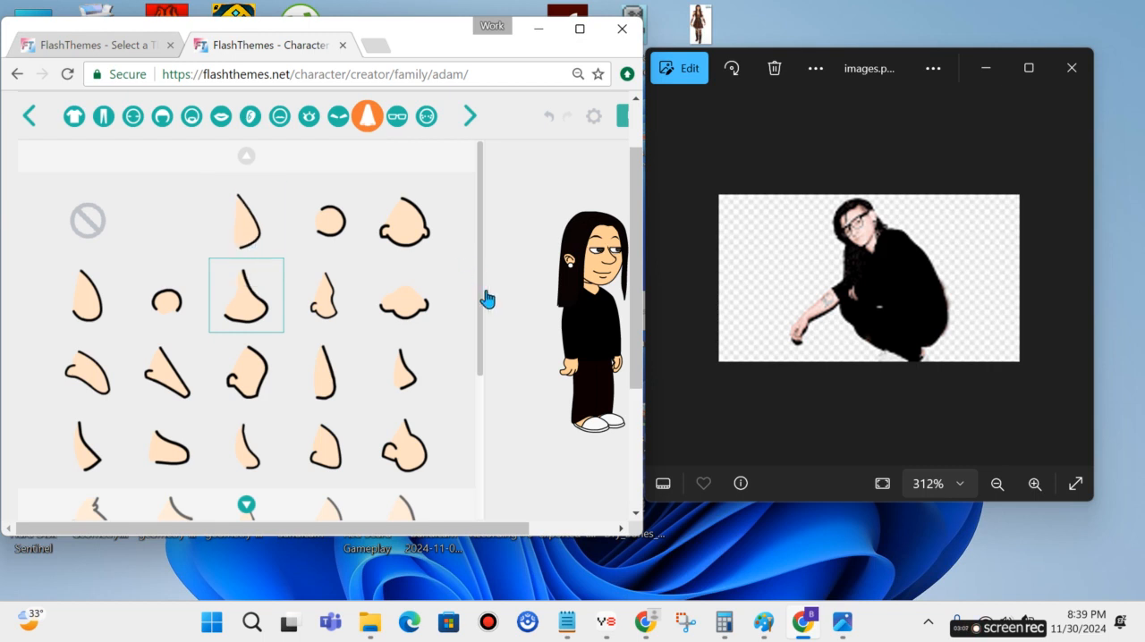
pyautogui.scroll(-1, 447, 286)
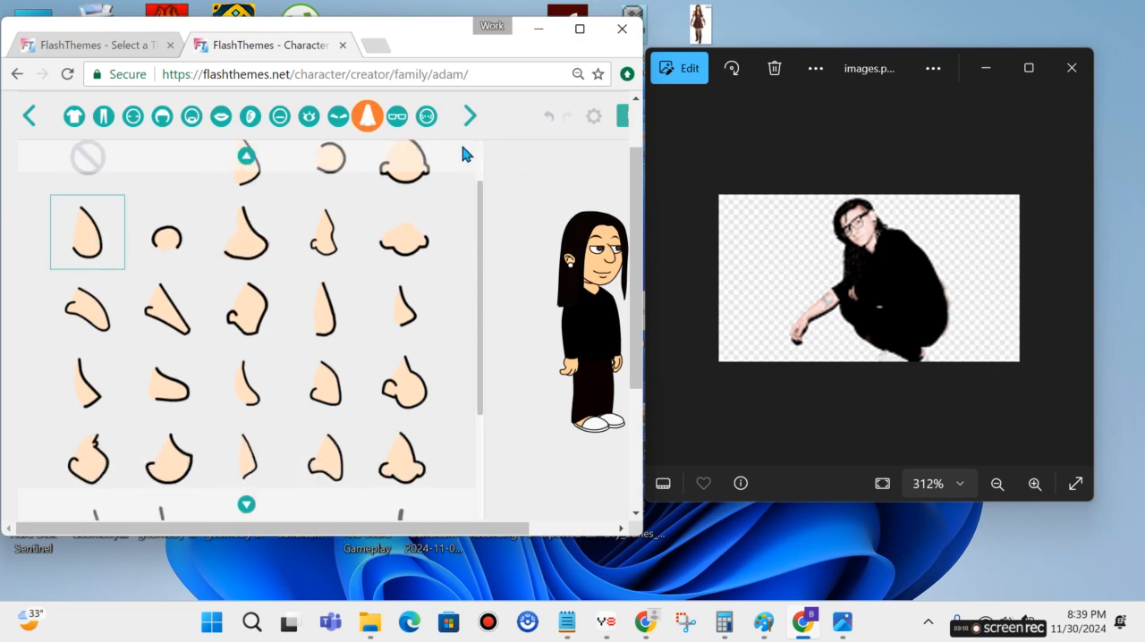
pyautogui.click(266, 232)
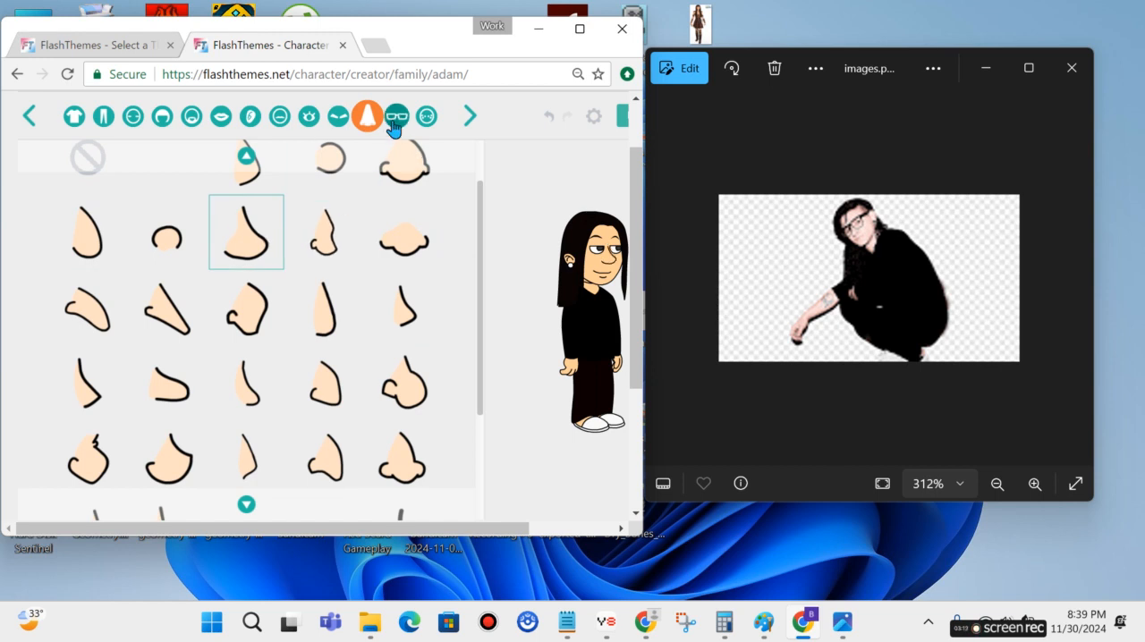
pyautogui.click(117, 211)
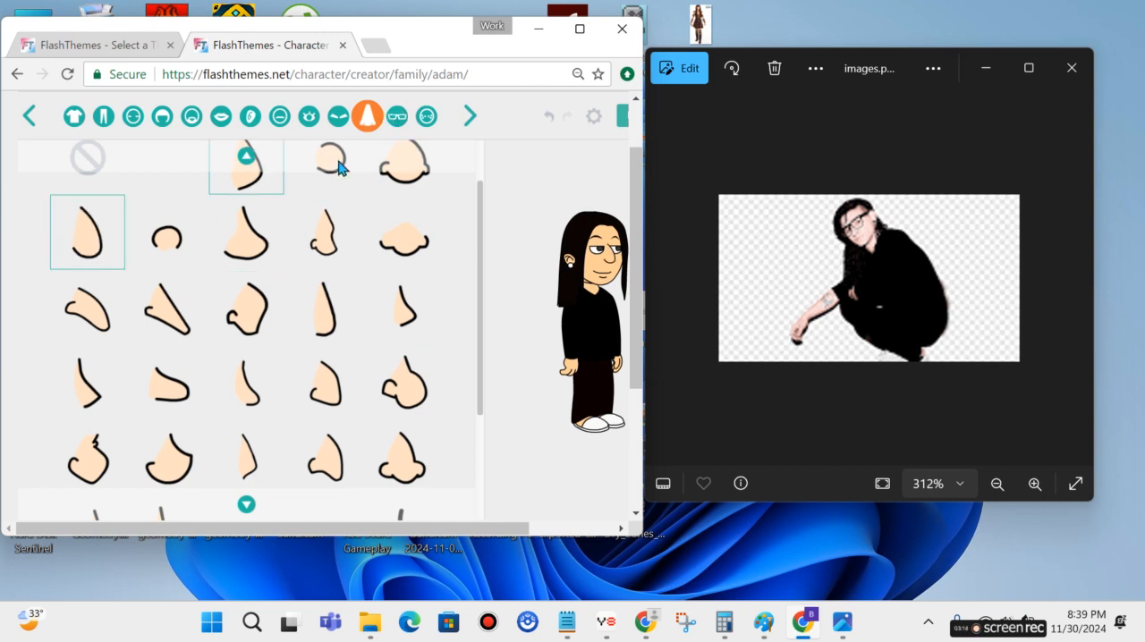
# Put the thin-framed rectangular glasses from the first row on the character and set their frame color to near-black.
pyautogui.click(397, 117)
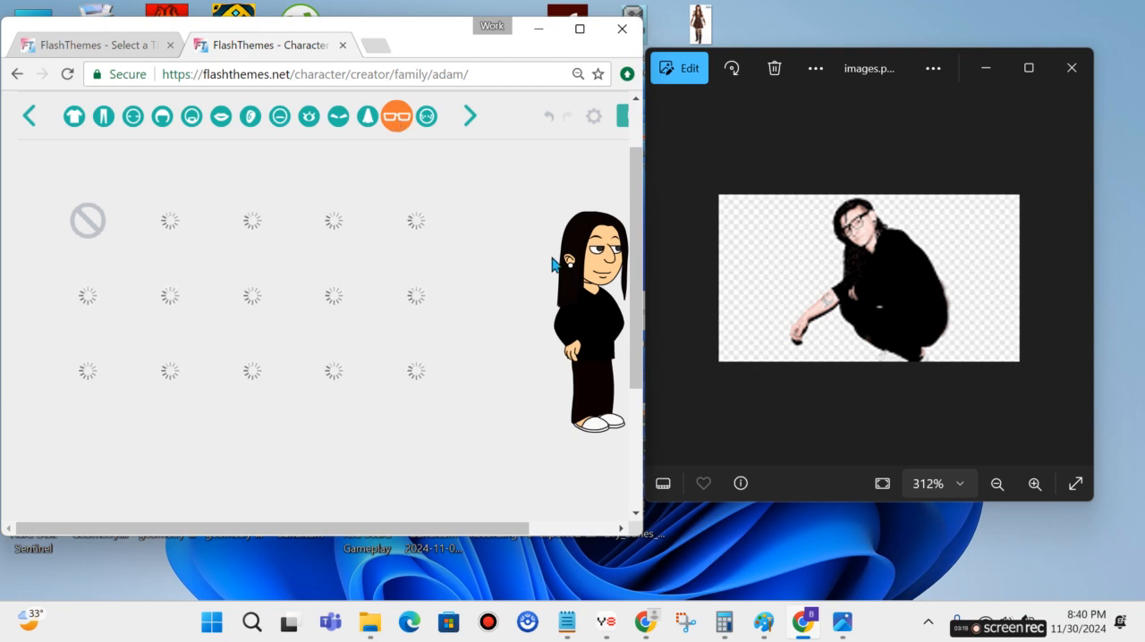
pyautogui.moveTo(413, 528)
pyautogui.mouseDown()
pyautogui.moveTo(449, 529)
pyautogui.moveTo(420, 529)
pyautogui.mouseUp()
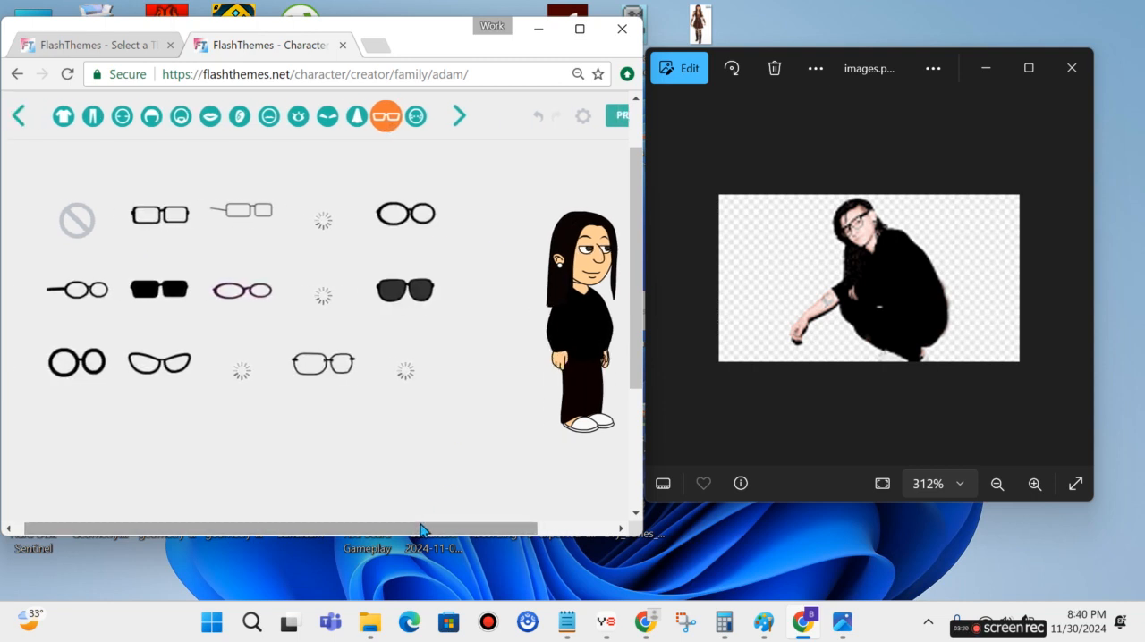
pyautogui.click(177, 236)
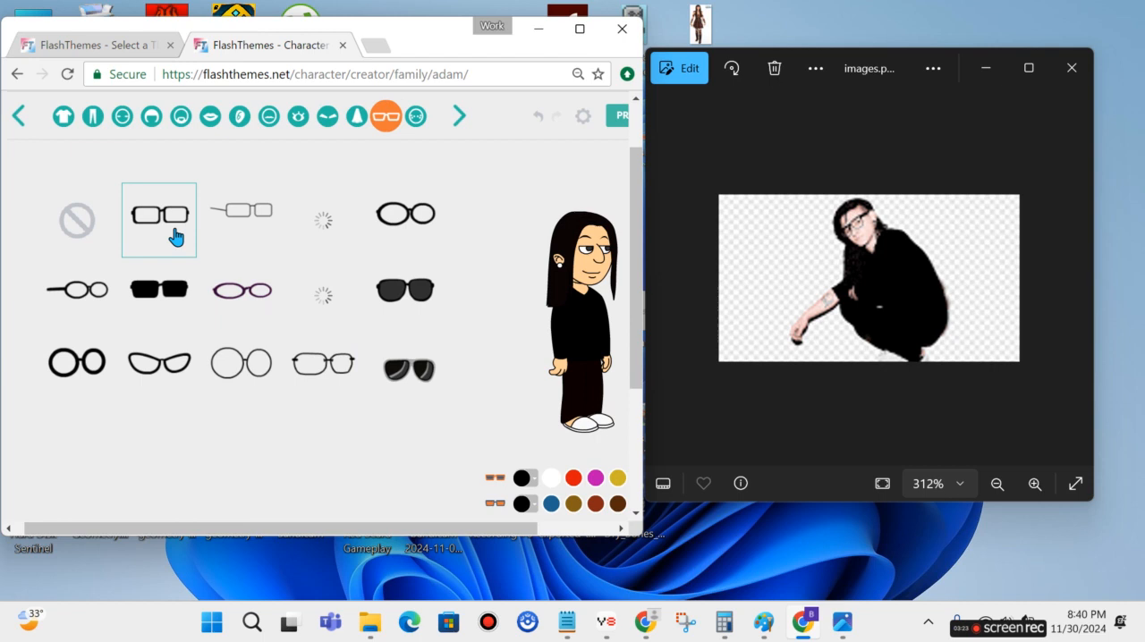
pyautogui.click(531, 484)
pyautogui.click(419, 428)
pyautogui.click(583, 413)
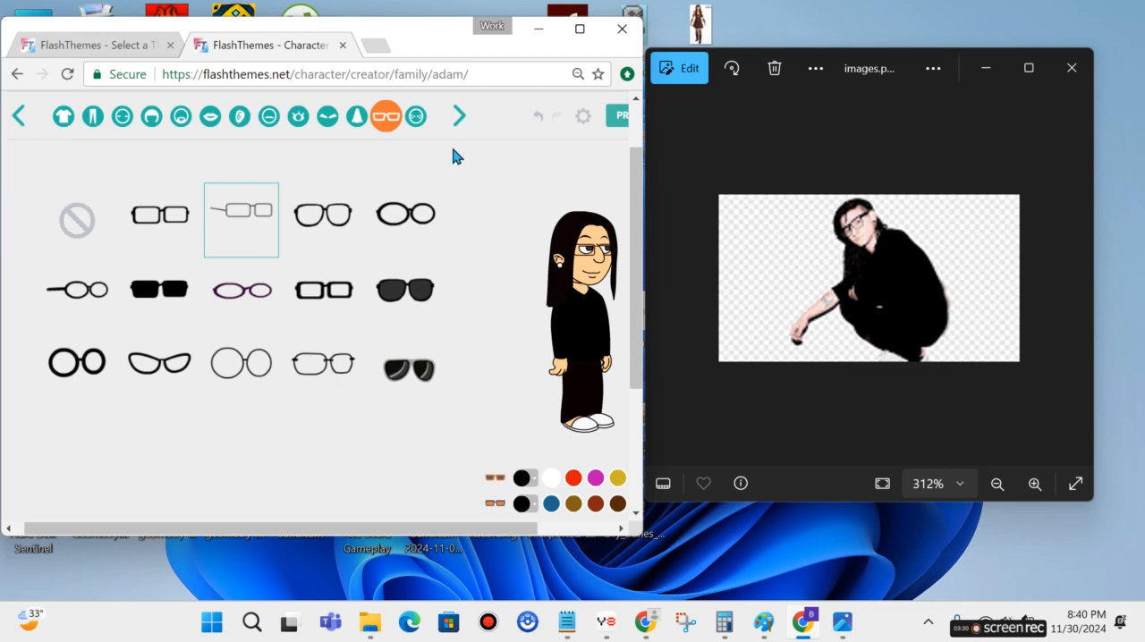
# Look through the accessories without adding one, and maximize the browser window to check the whole character.
pyautogui.click(418, 118)
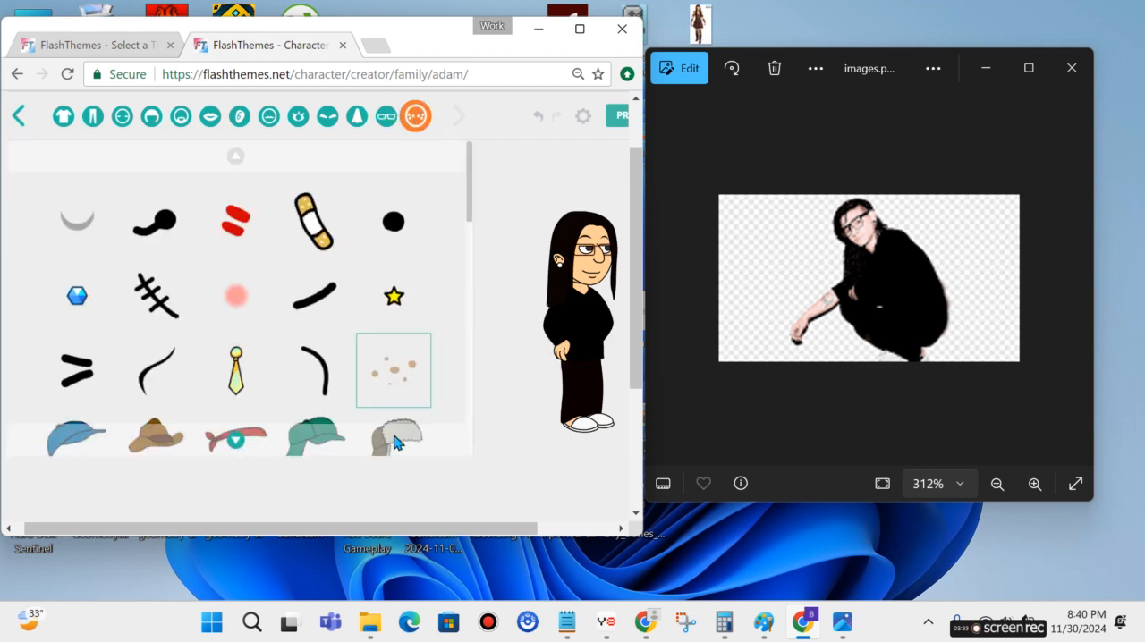
pyautogui.hscroll(2, 402, 528)
pyautogui.hscroll(-2, 416, 528)
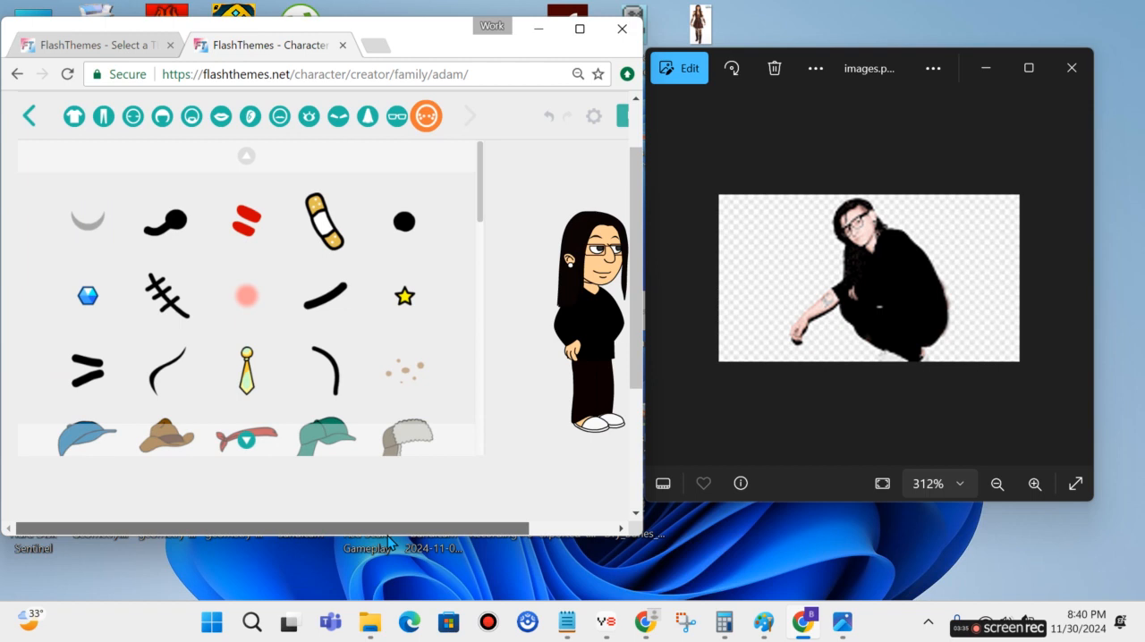
pyautogui.moveTo(486, 209); pyautogui.dragTo(468, 185)
pyautogui.moveTo(391, 523); pyautogui.dragTo(514, 518)
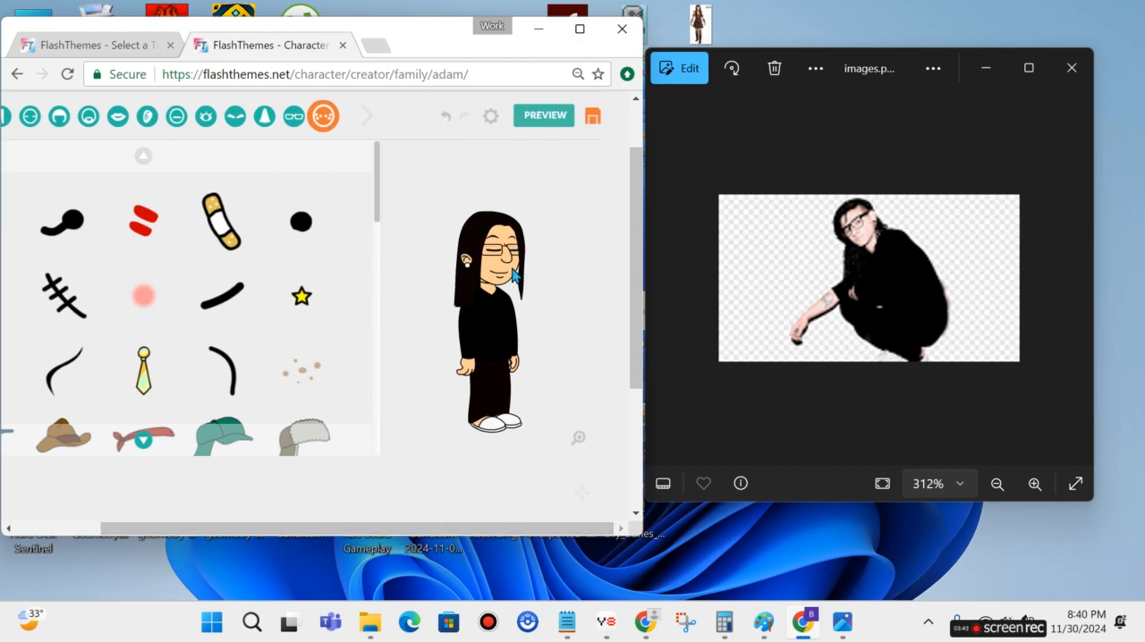
pyautogui.doubleClick(424, 45)
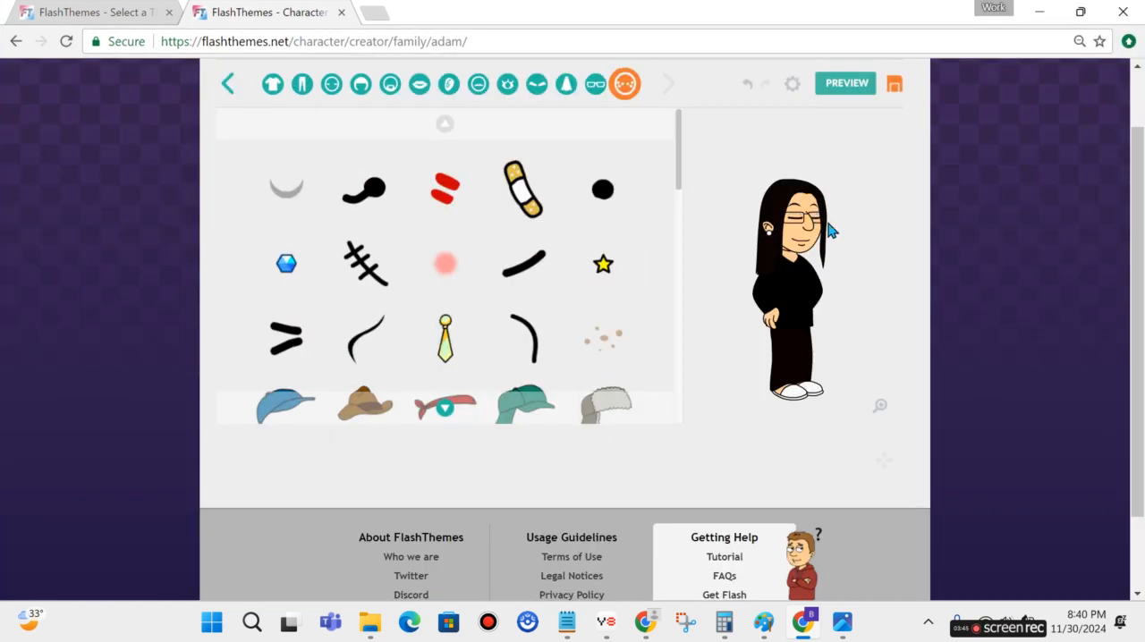
pyautogui.scroll(1, 1142, 260)
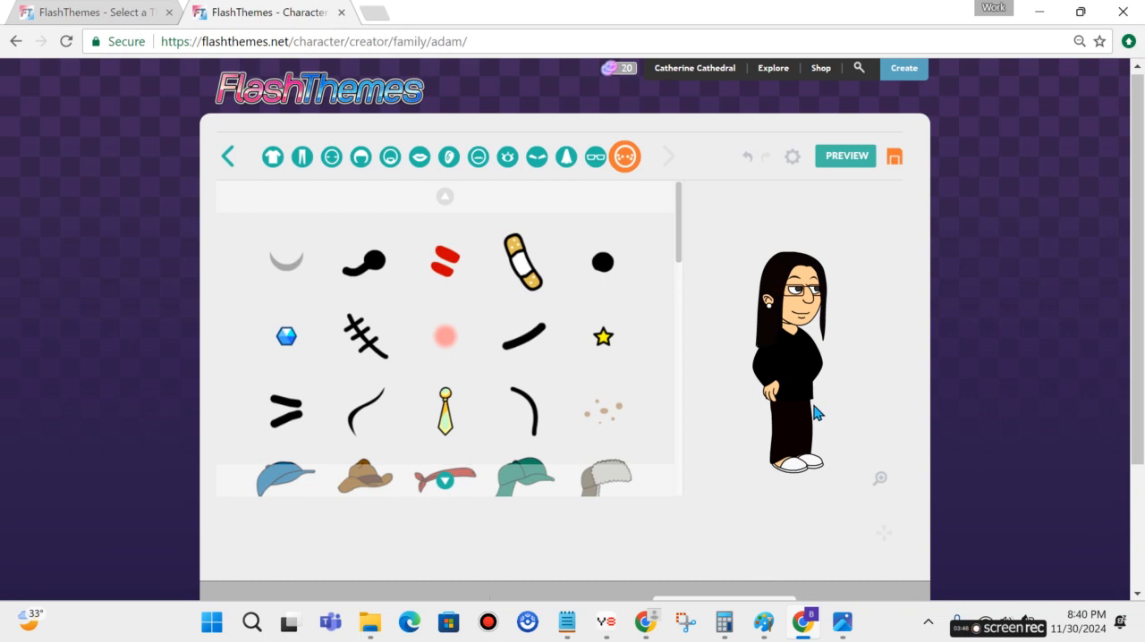
# Save the finished character, check it among the custom characters, and minimize the browser window.
pyautogui.click(893, 158)
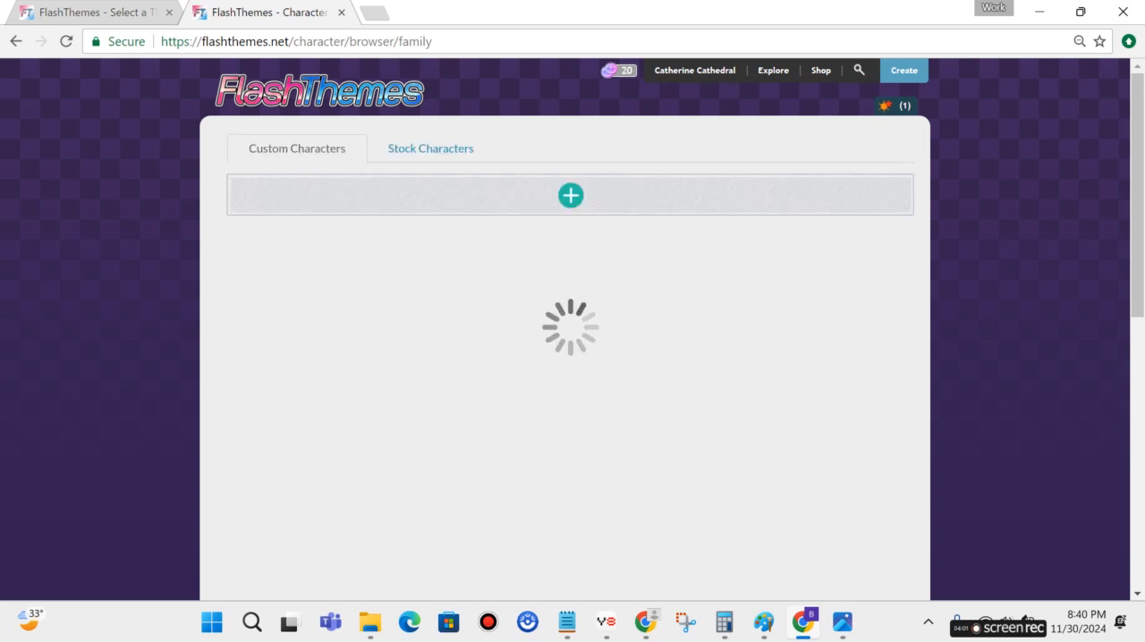
pyautogui.moveTo(1141, 181)
pyautogui.mouseDown()
pyautogui.moveTo(1141, 250)
pyautogui.moveTo(1139, 192)
pyautogui.mouseUp()
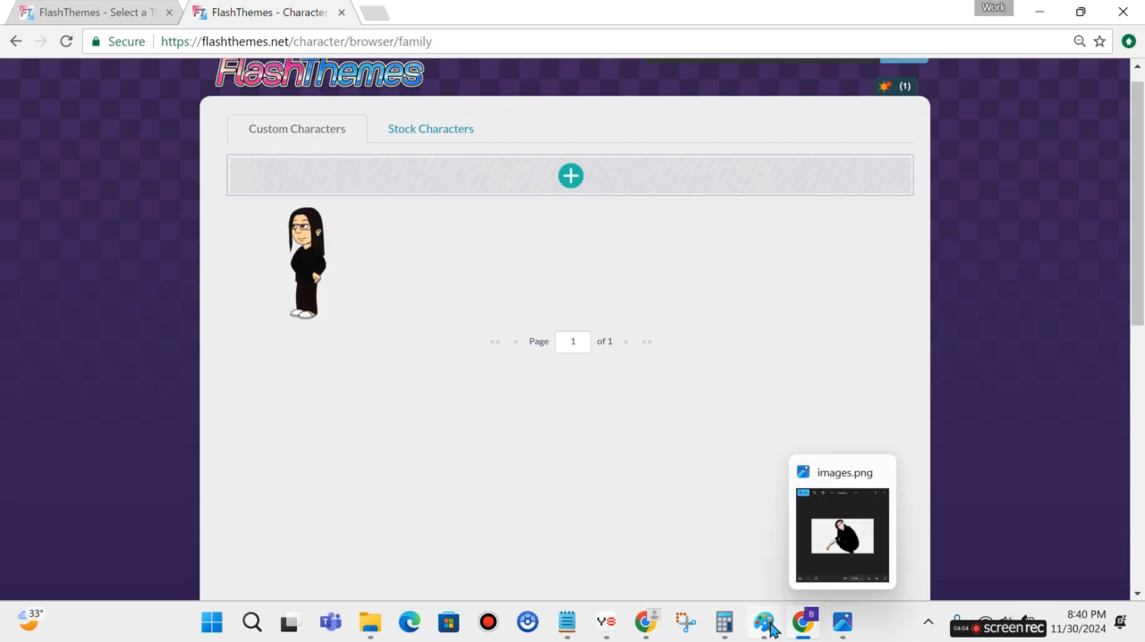
pyautogui.click(1038, 12)
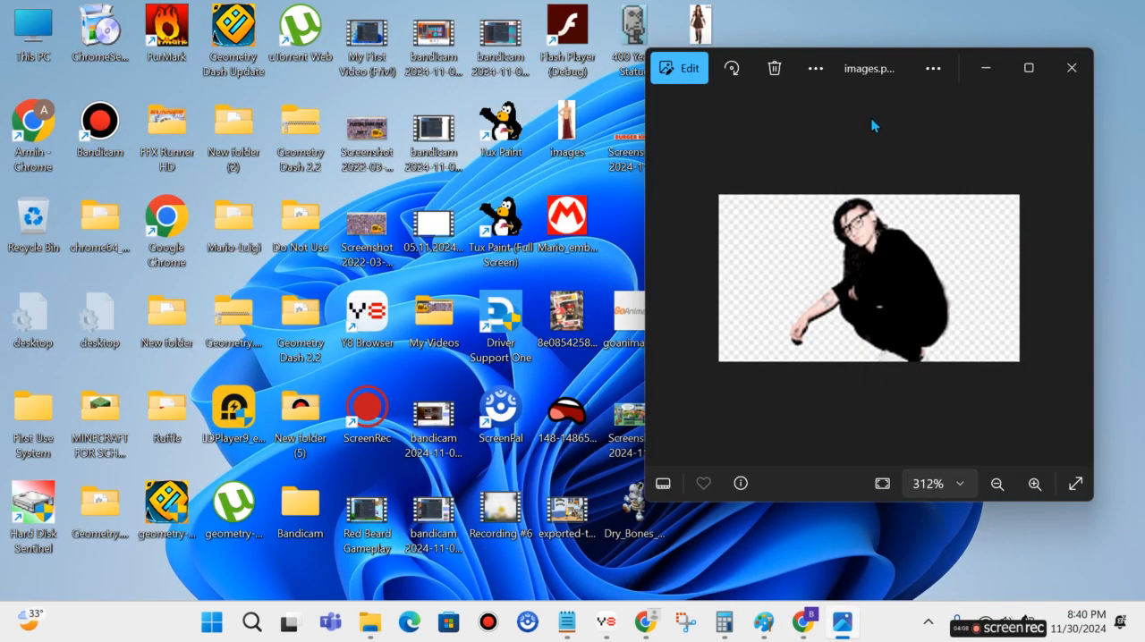